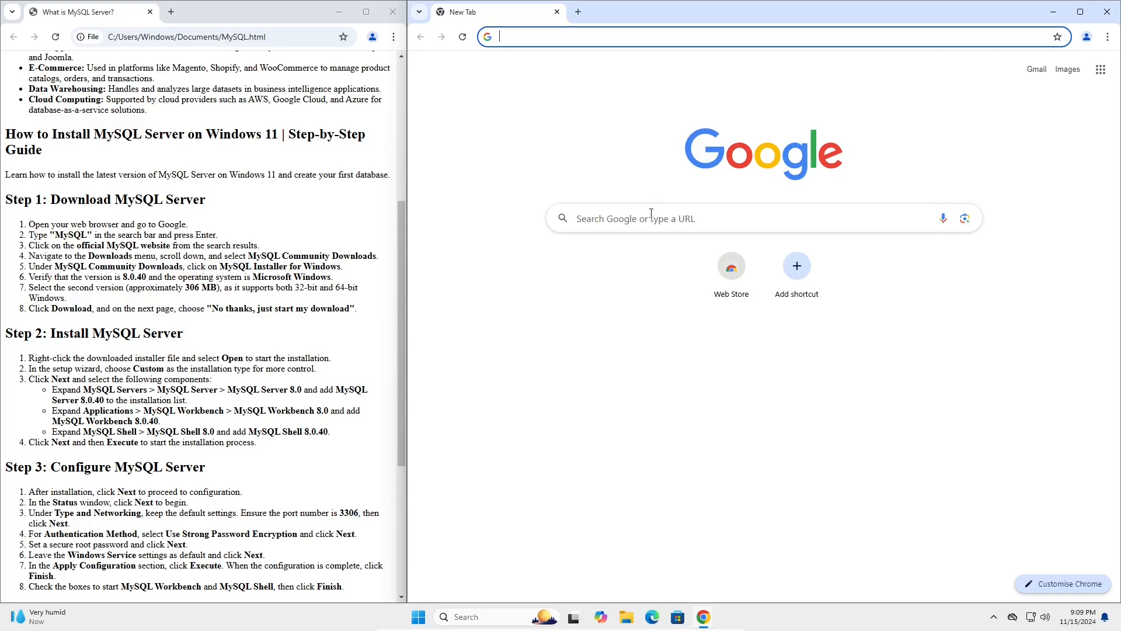
Search Google for MySQL and open the official MySQL website.
{"action": "type", "text": "MySQL"}
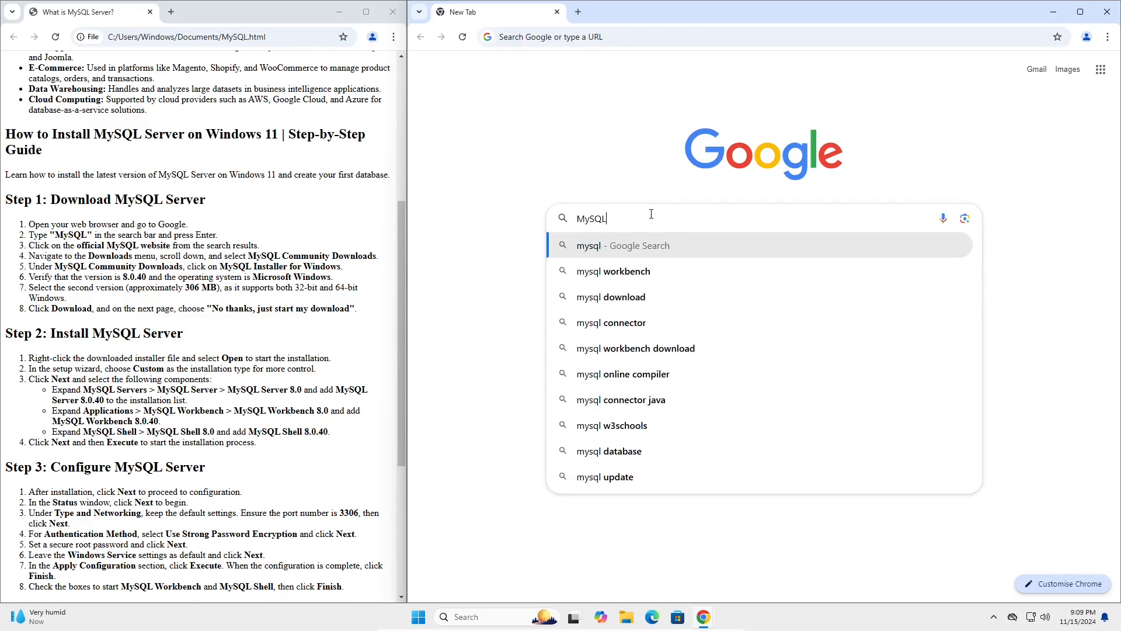
{"action": "key", "text": "Return"}
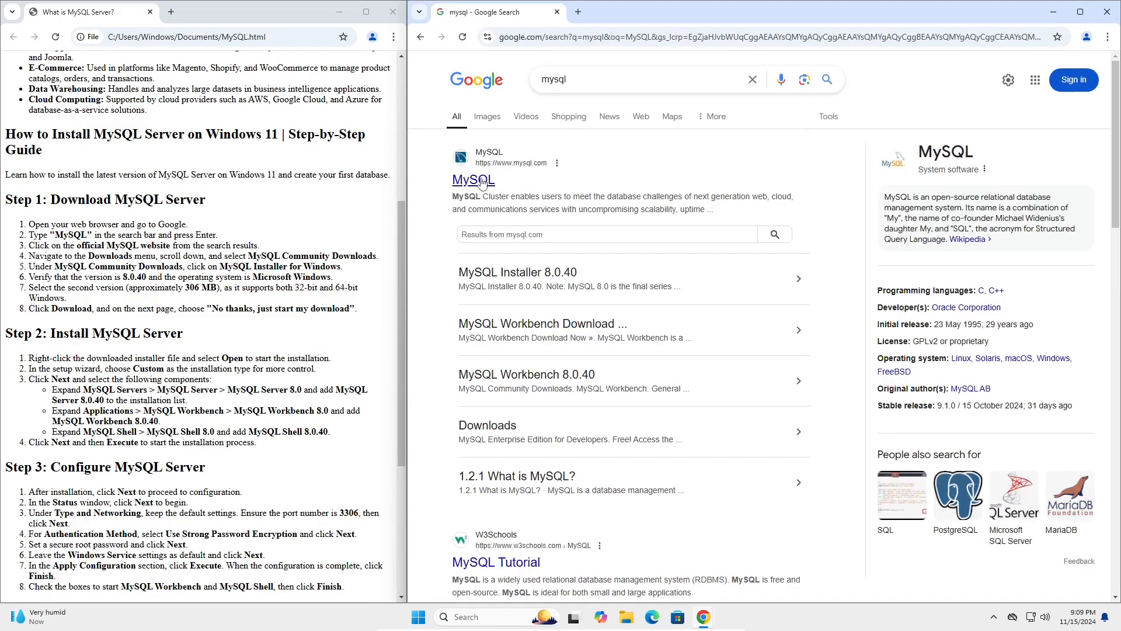
{"action": "left_click", "coordinate": [482, 182]}
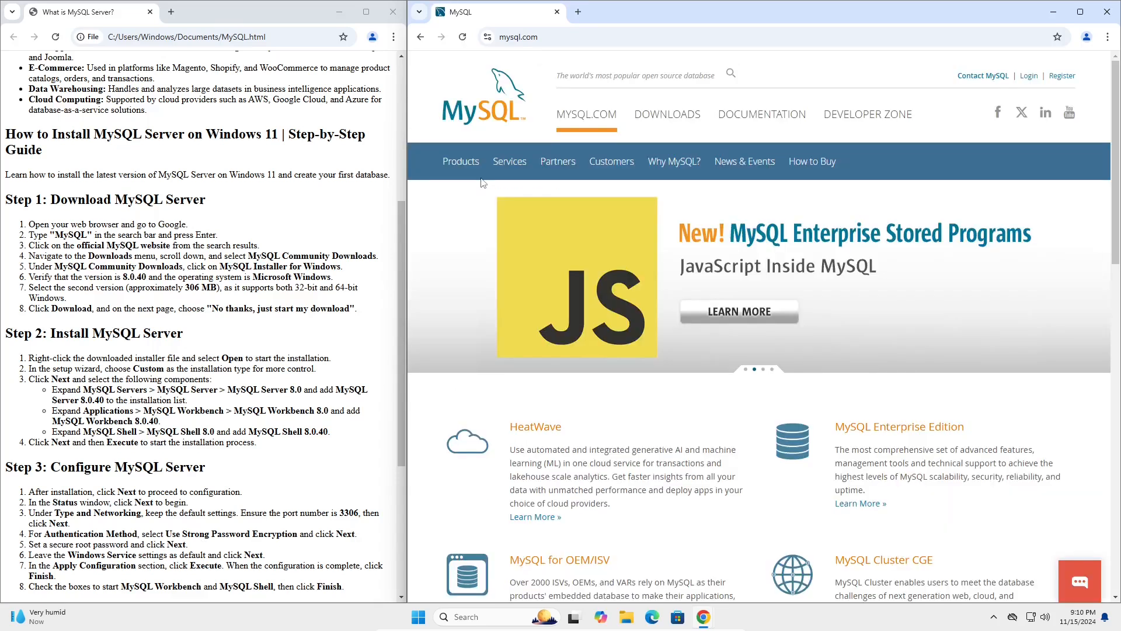
Go to the MySQL Community (GPL) Downloads and open the MySQL Installer for Windows page.
{"action": "left_click", "coordinate": [668, 114]}
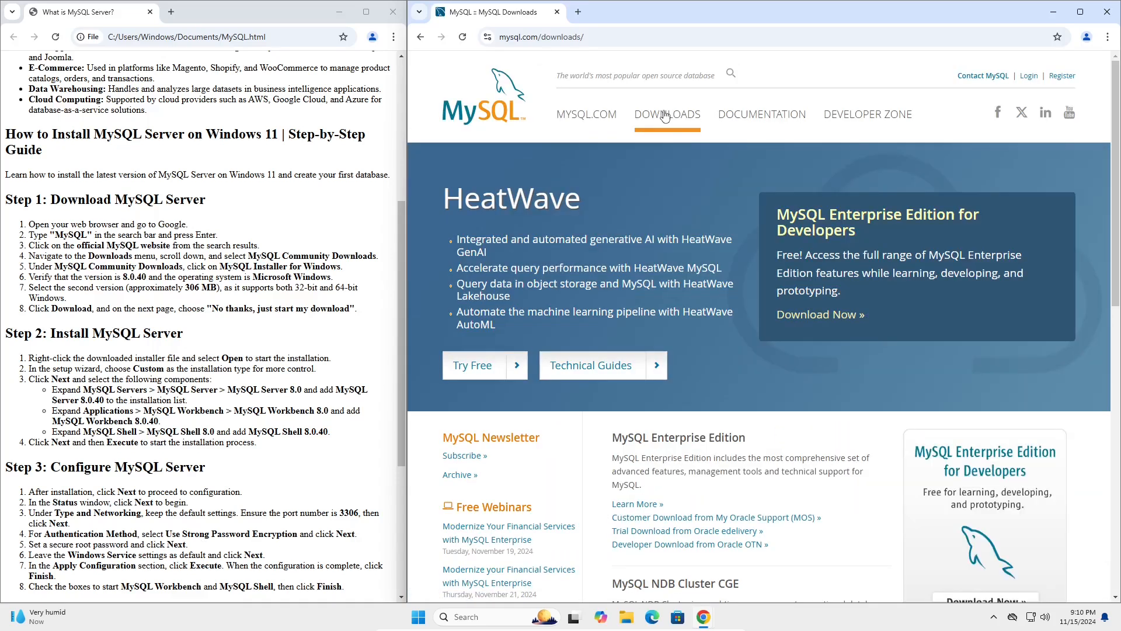
{"action": "scroll", "coordinate": [750, 286], "scroll_direction": "down", "scroll_amount": 3}
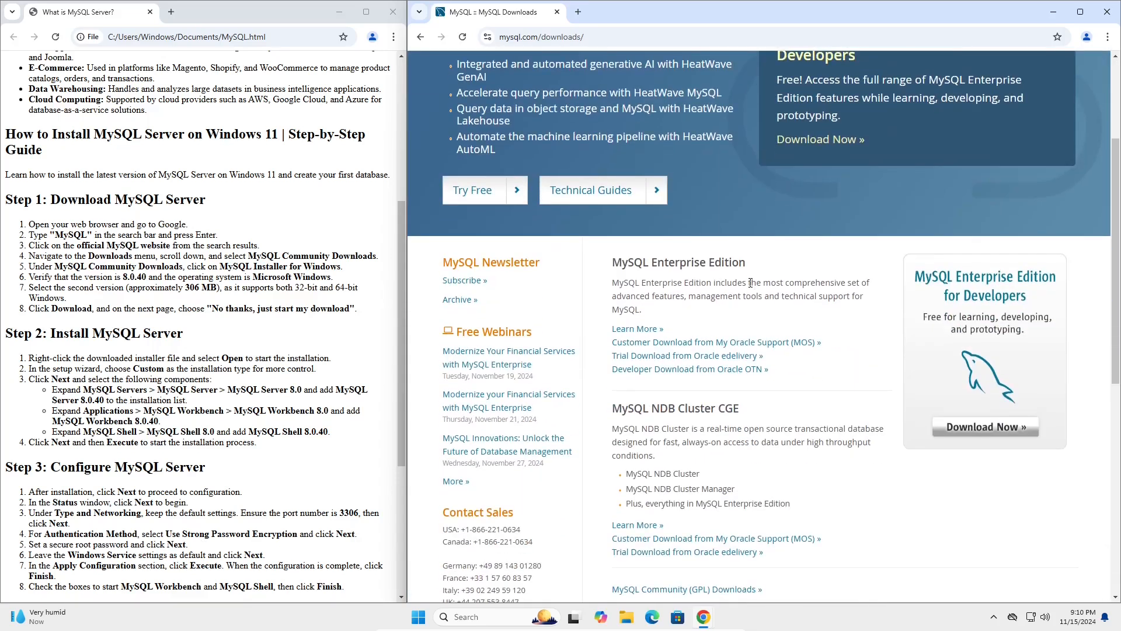
{"action": "scroll", "coordinate": [750, 285], "scroll_direction": "down", "scroll_amount": 1}
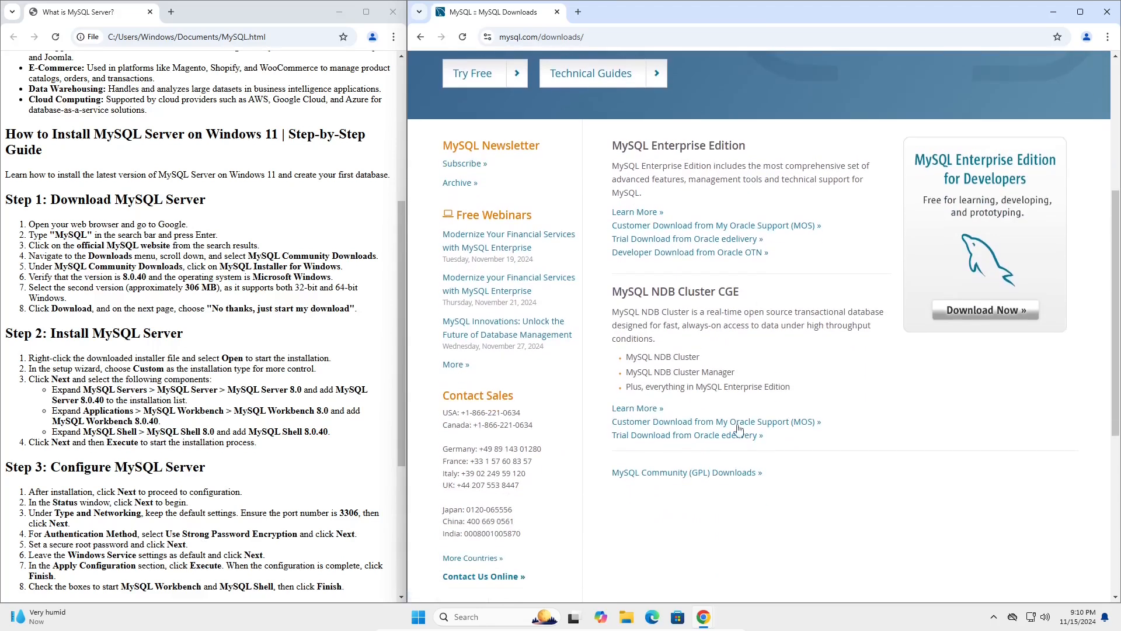
{"action": "left_click", "coordinate": [717, 474]}
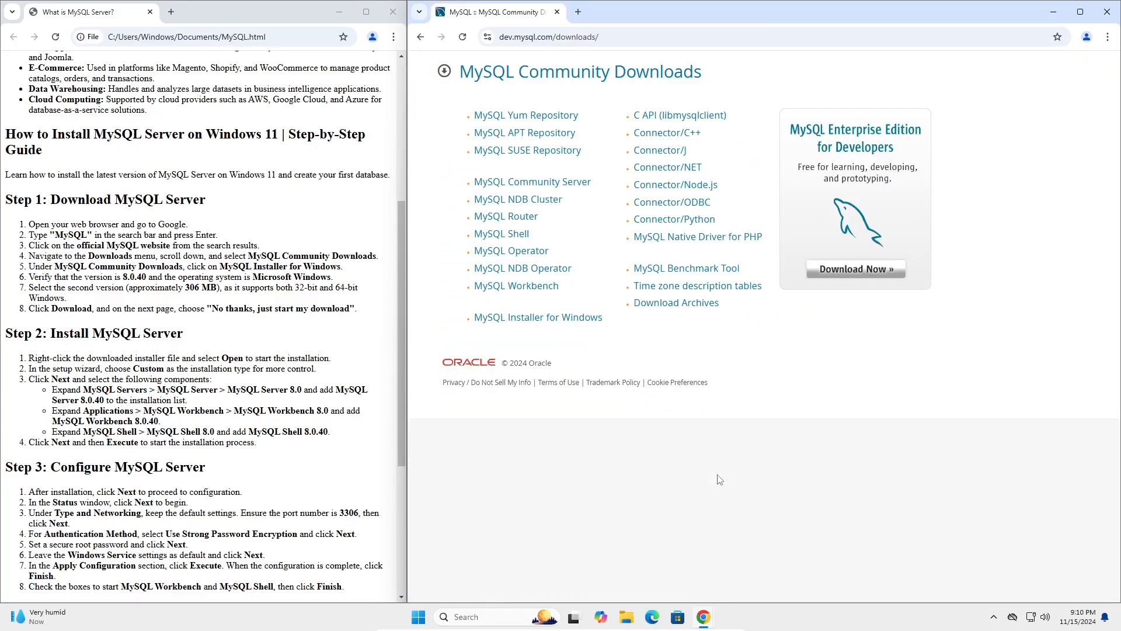
{"action": "left_click", "coordinate": [585, 320]}
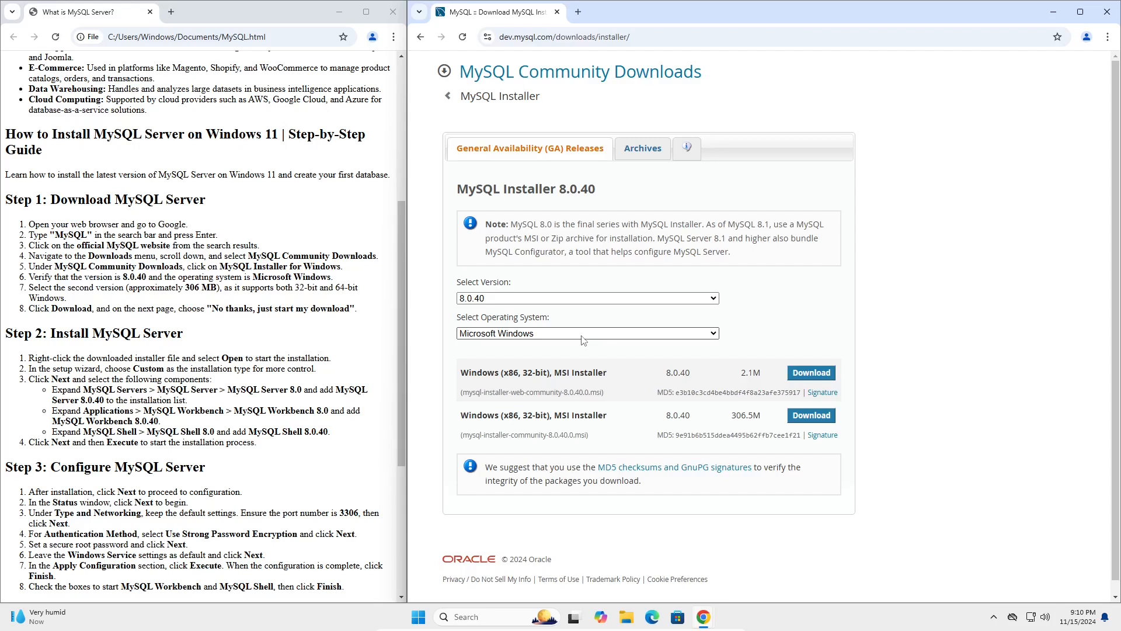
Download the 306.5M Windows MSI installer, version 8.0.40, without logging in or signing up for an Oracle account.
{"action": "left_click", "coordinate": [809, 416]}
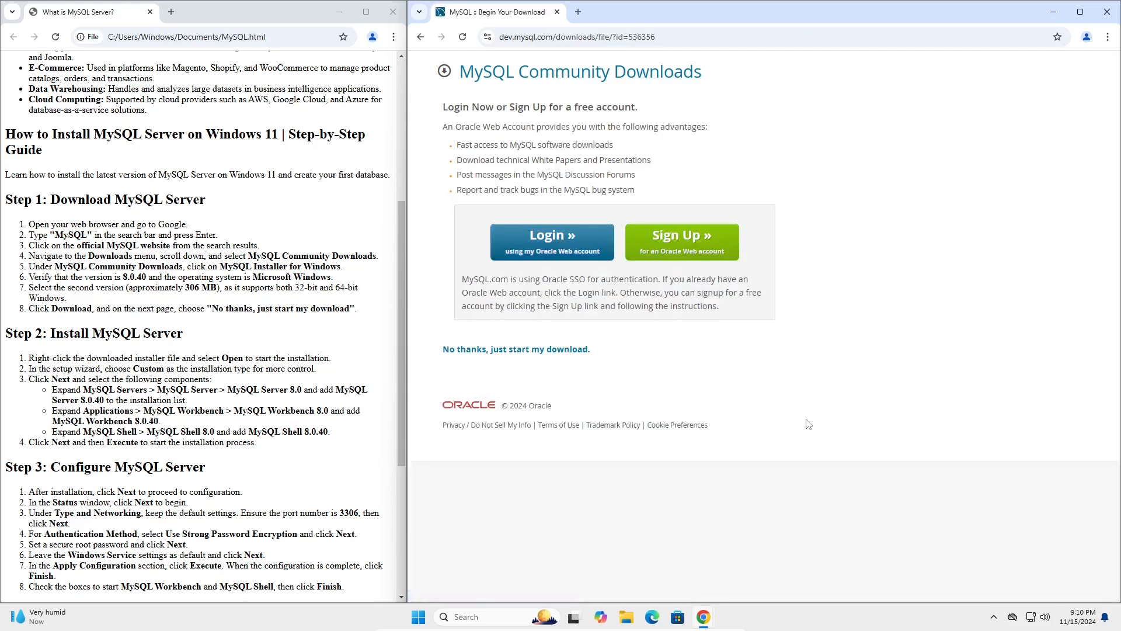
{"action": "left_click", "coordinate": [570, 357]}
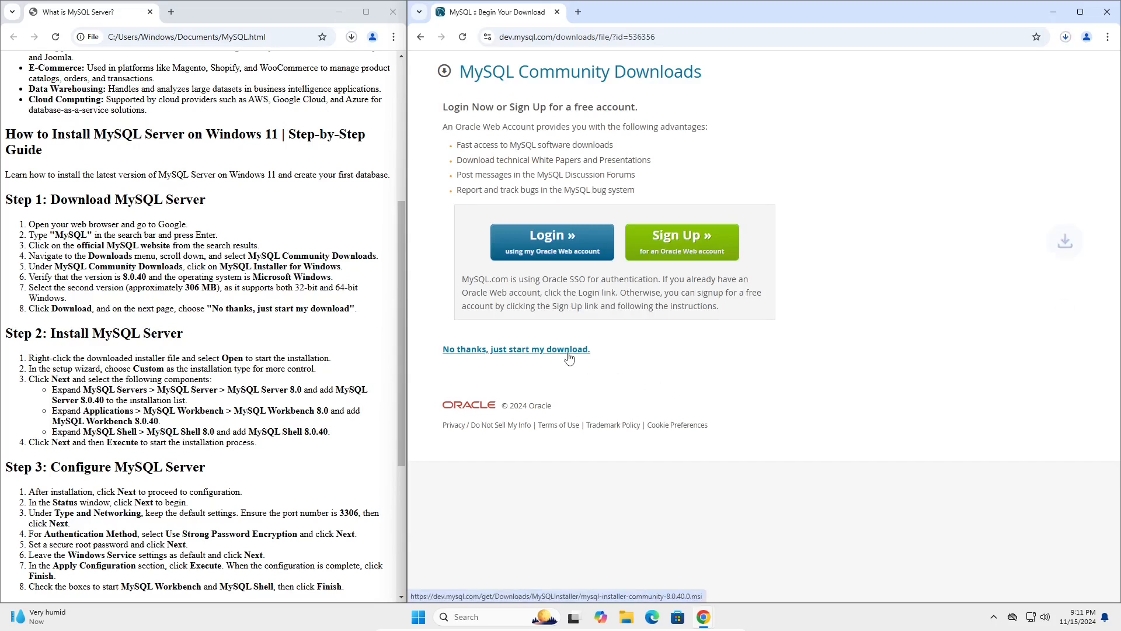
{"action": "scroll", "coordinate": [251, 327], "scroll_direction": "down", "scroll_amount": 2}
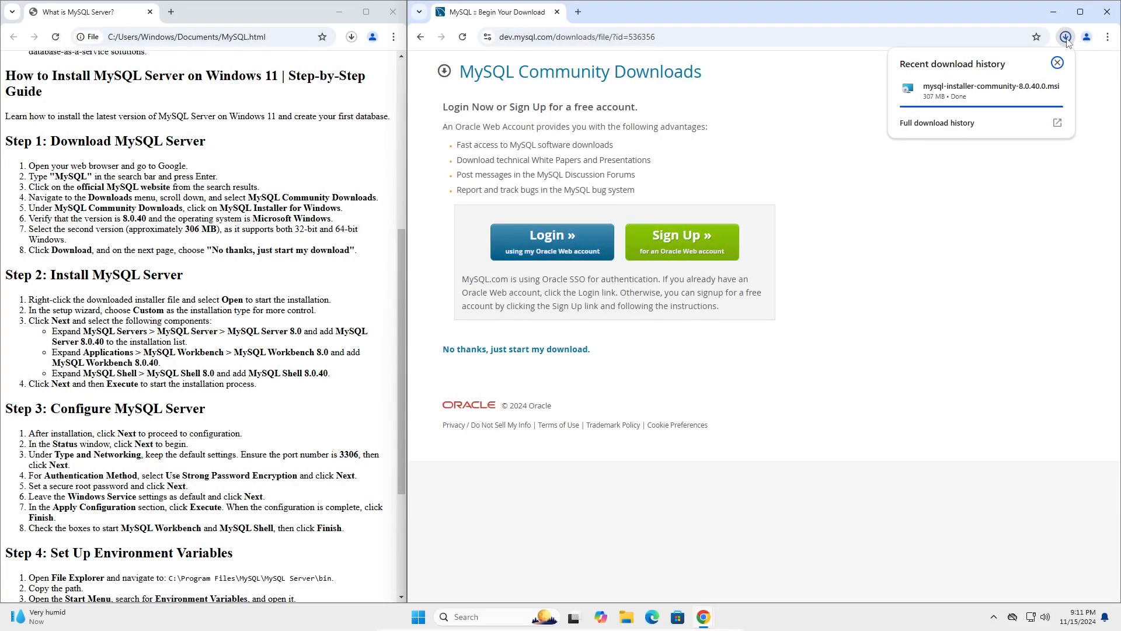
Run the downloaded mysql-installer-community-8.0.40.0.msi and allow it to make changes to the device.
{"action": "left_click", "coordinate": [995, 94]}
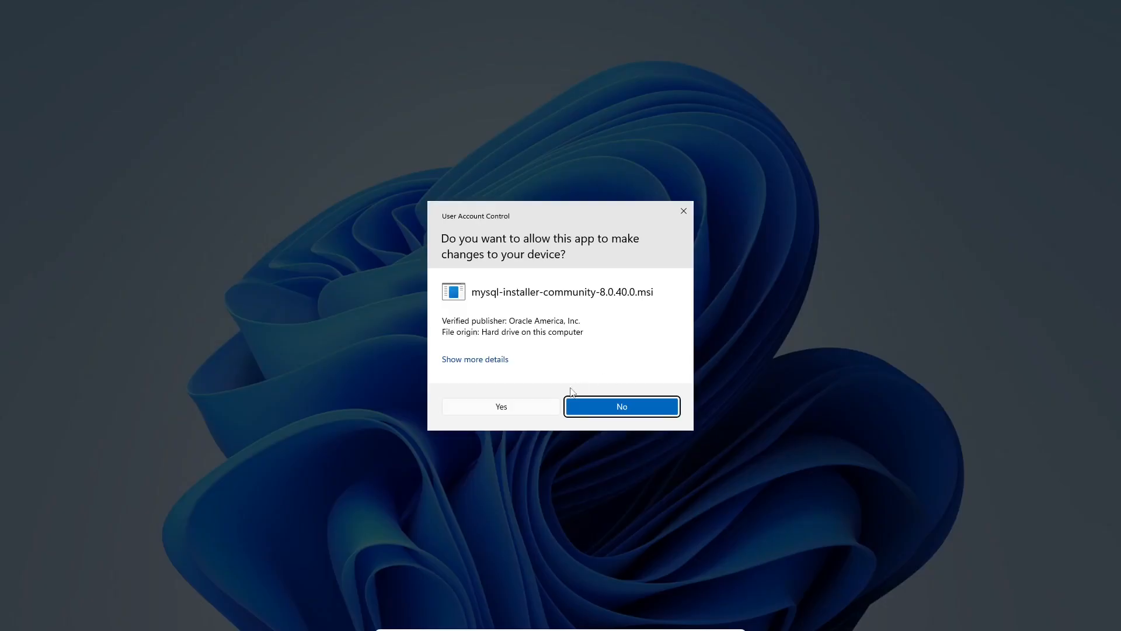
{"action": "left_click", "coordinate": [547, 409]}
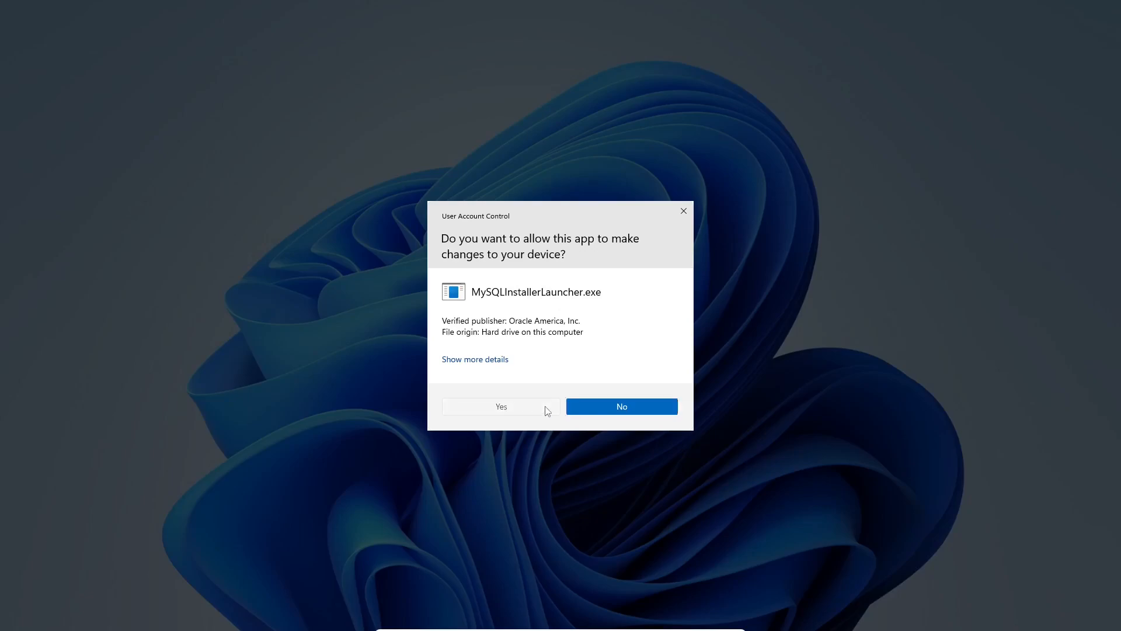
{"action": "left_click", "coordinate": [543, 408]}
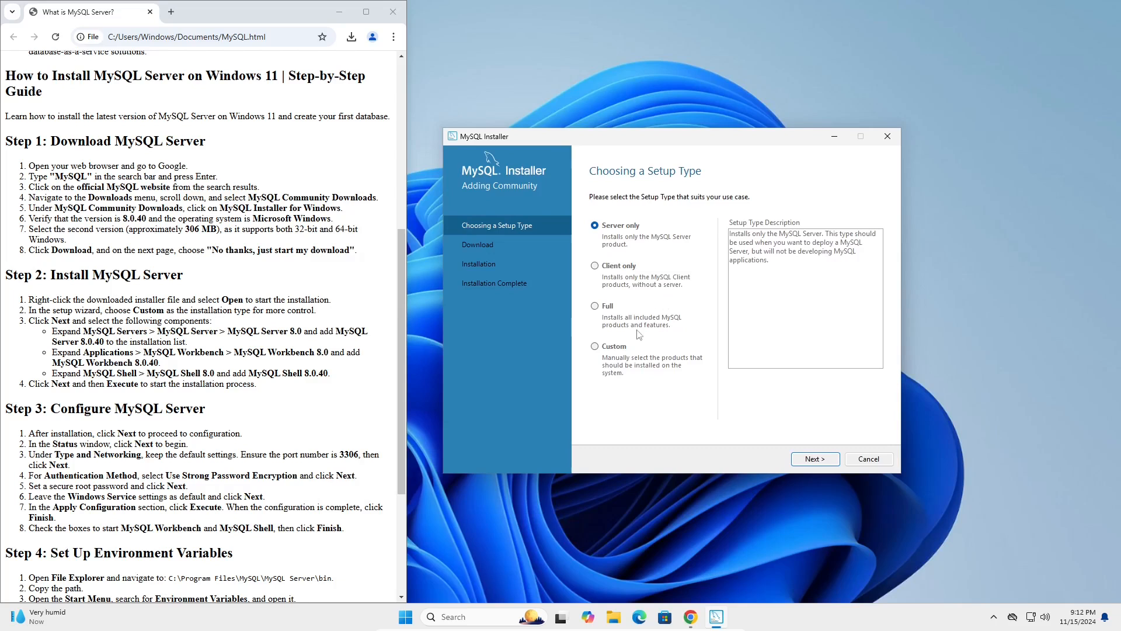
Choose the Custom setup type and add MySQL Server 8.0.40 - X64 to the products to be installed.
{"action": "left_click", "coordinate": [595, 346]}
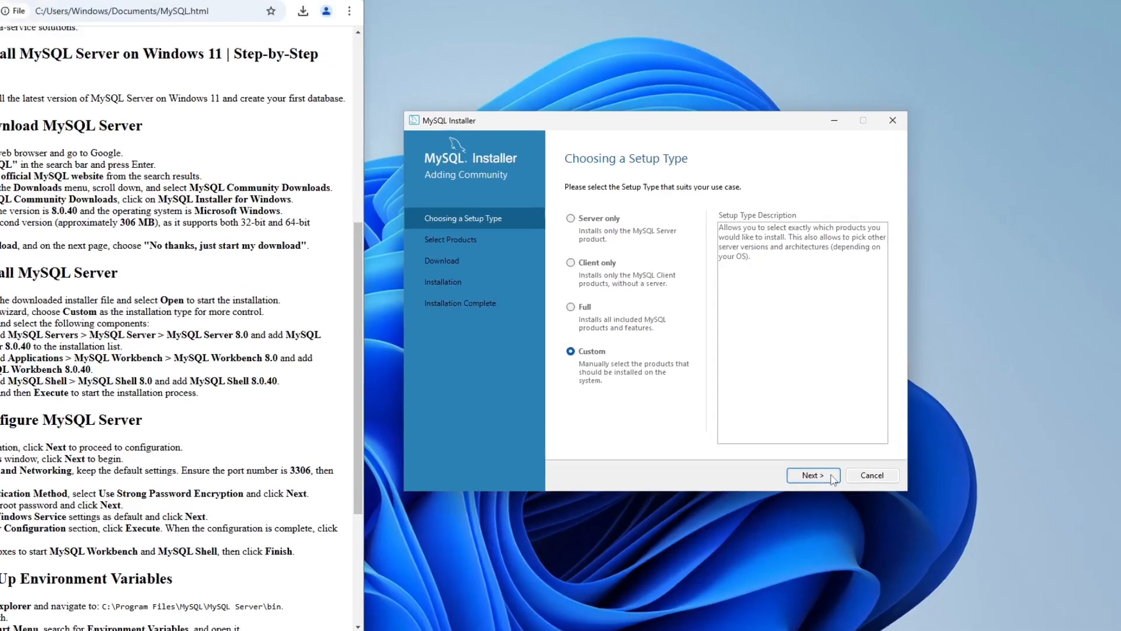
{"action": "left_click", "coordinate": [830, 459]}
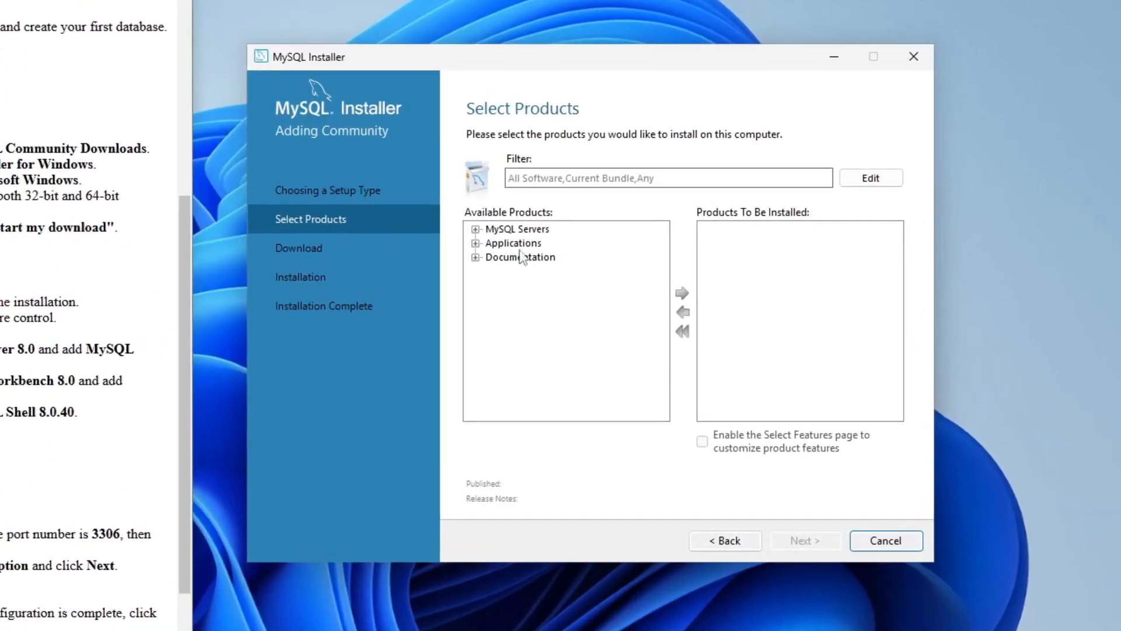
{"action": "left_click", "coordinate": [476, 229]}
{"action": "left_click", "coordinate": [492, 243]}
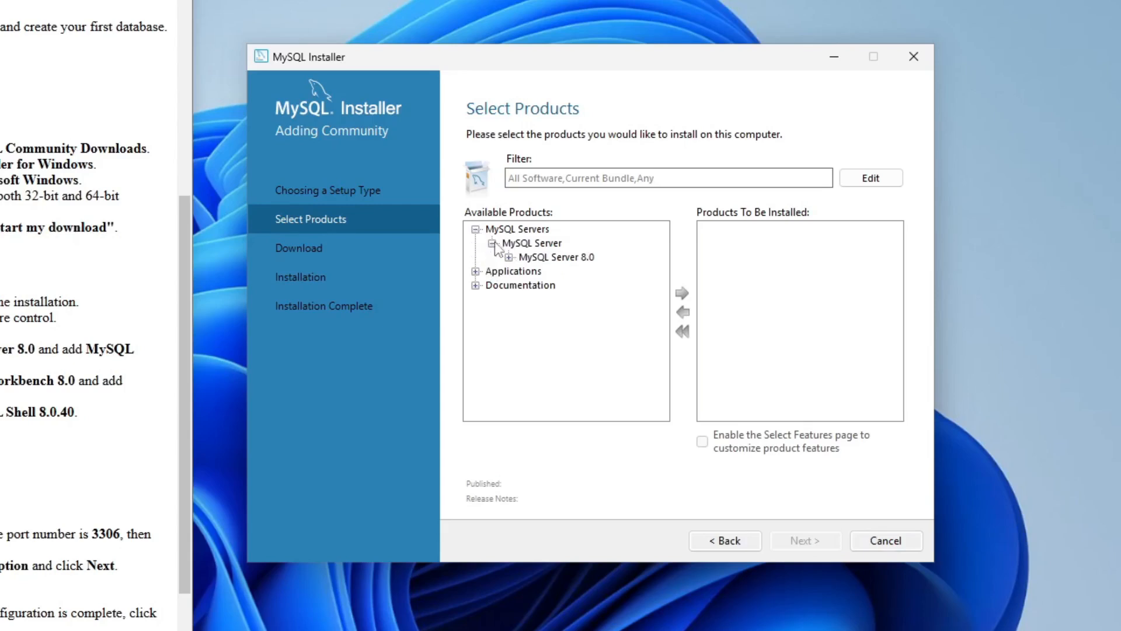
{"action": "left_click", "coordinate": [509, 257]}
{"action": "left_click", "coordinate": [549, 272]}
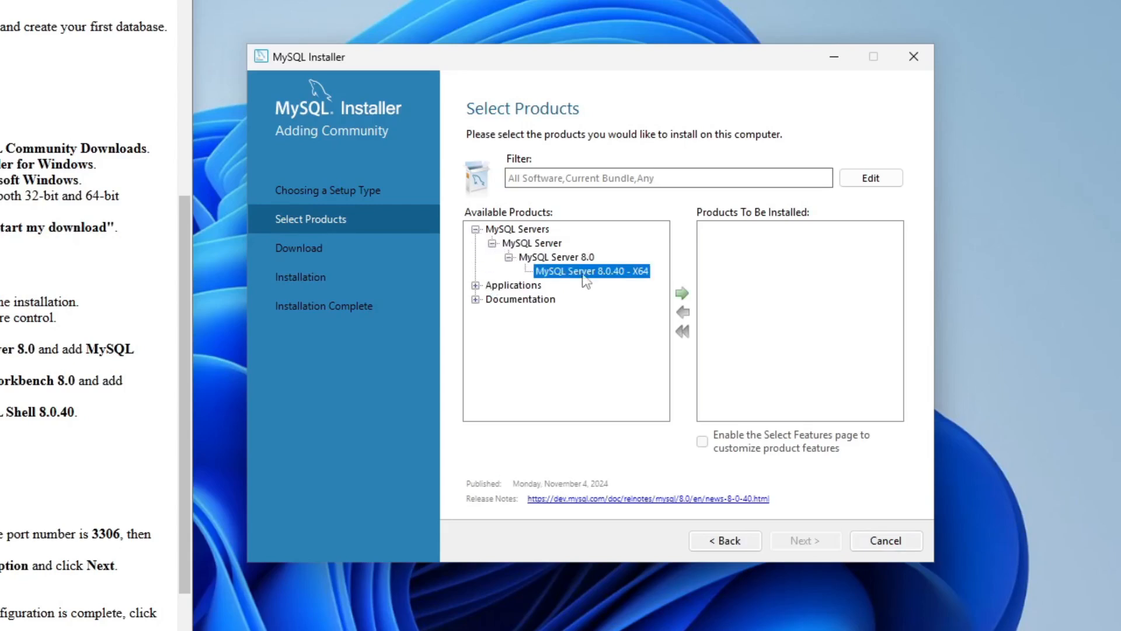
{"action": "left_click", "coordinate": [682, 293]}
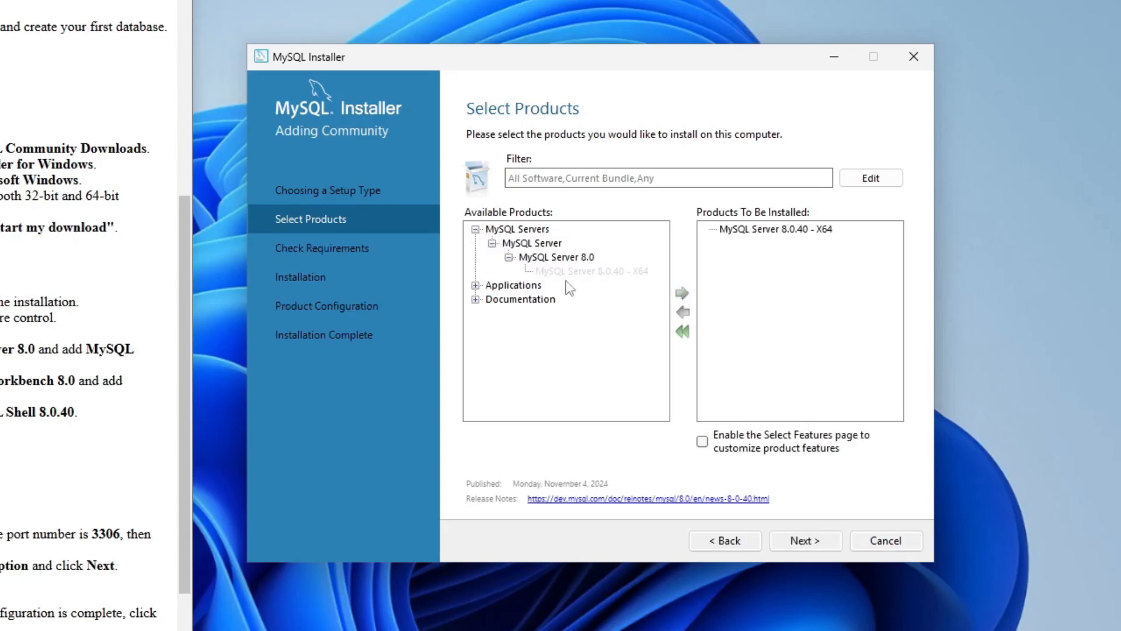
Add MySQL Workbench 8.0.40 - X64 from the Applications group to the products to be installed.
{"action": "left_click", "coordinate": [475, 285]}
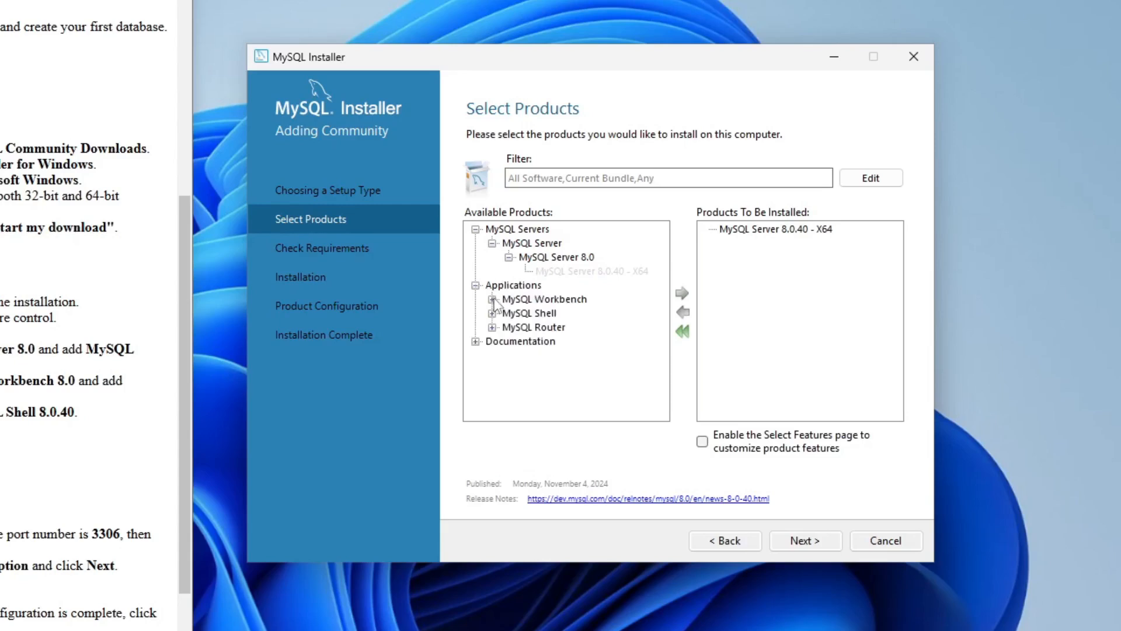
{"action": "left_click", "coordinate": [492, 299]}
{"action": "left_click", "coordinate": [508, 314]}
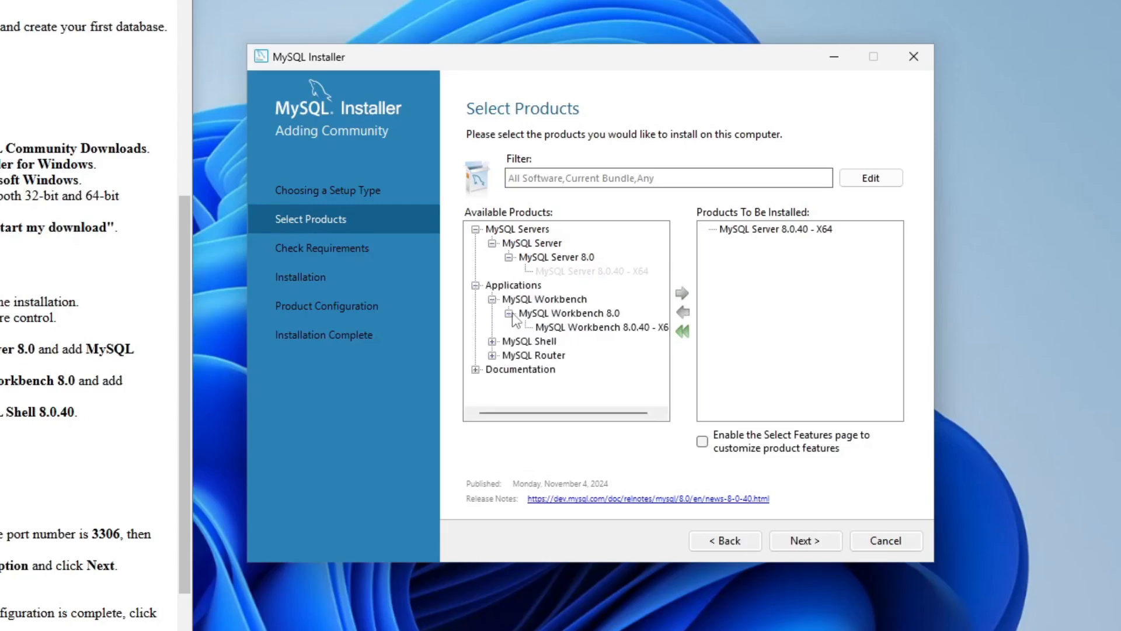
{"action": "left_click", "coordinate": [596, 329]}
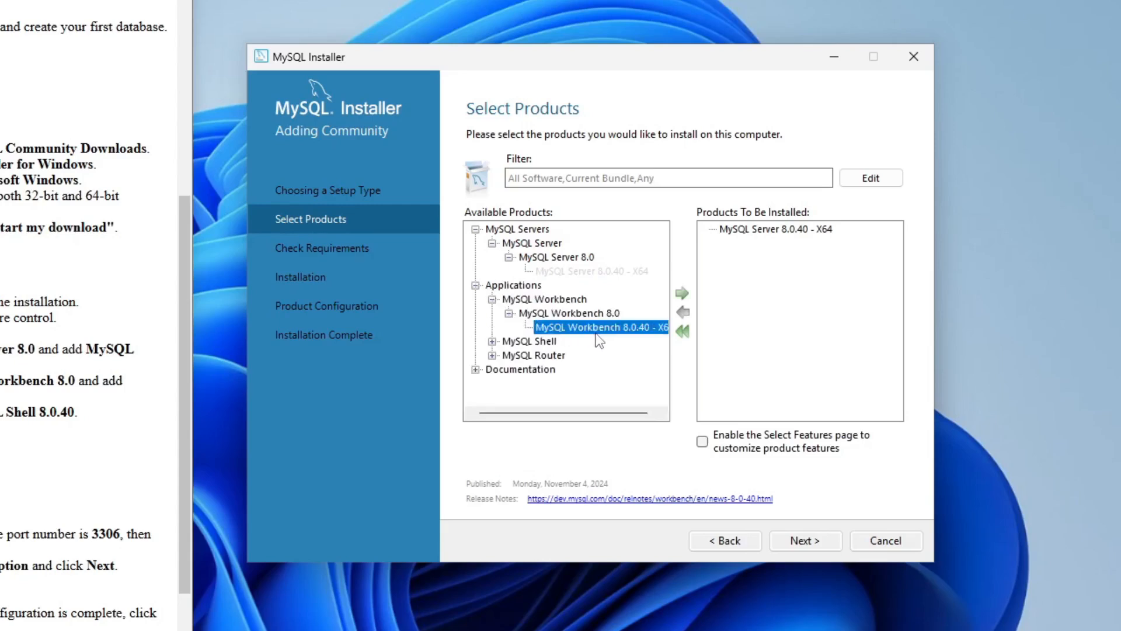
{"action": "left_click", "coordinate": [682, 293]}
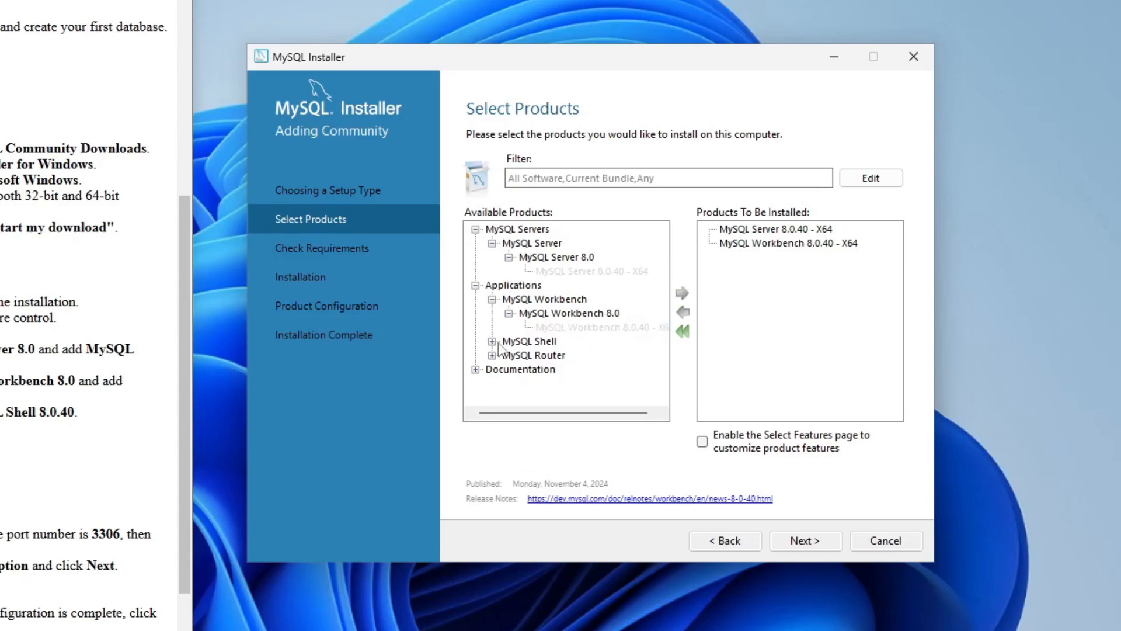
Add MySQL Shell 8.0.40 - X64 to the products to be installed and continue to the requirements check.
{"action": "left_click", "coordinate": [493, 341]}
{"action": "left_click", "coordinate": [508, 355]}
{"action": "left_click", "coordinate": [597, 371]}
{"action": "left_click", "coordinate": [683, 293]}
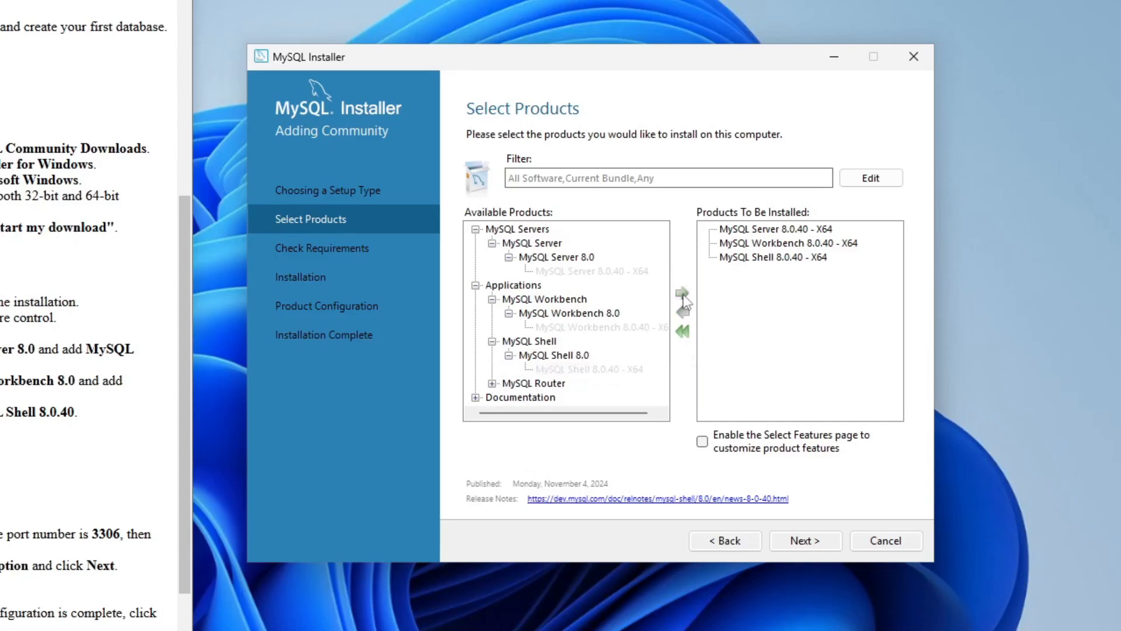
{"action": "left_click", "coordinate": [823, 543]}
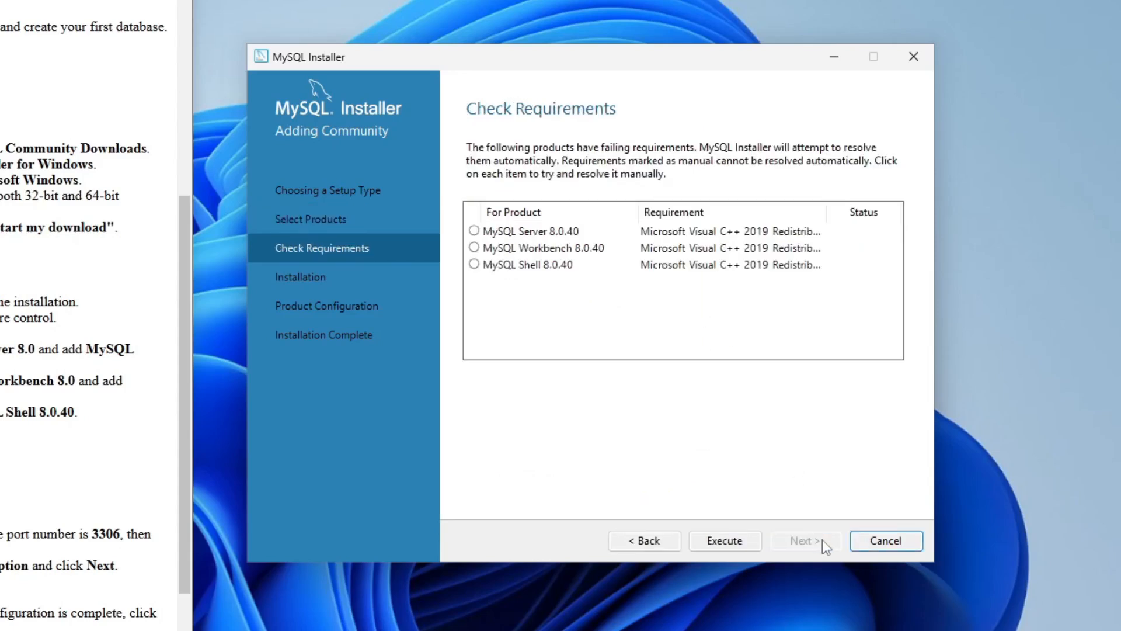
Resolve the requirements of the three MySQL products by installing the Microsoft Visual C++ 2015-2019 Redistributable (x64).
{"action": "left_click", "coordinate": [476, 234]}
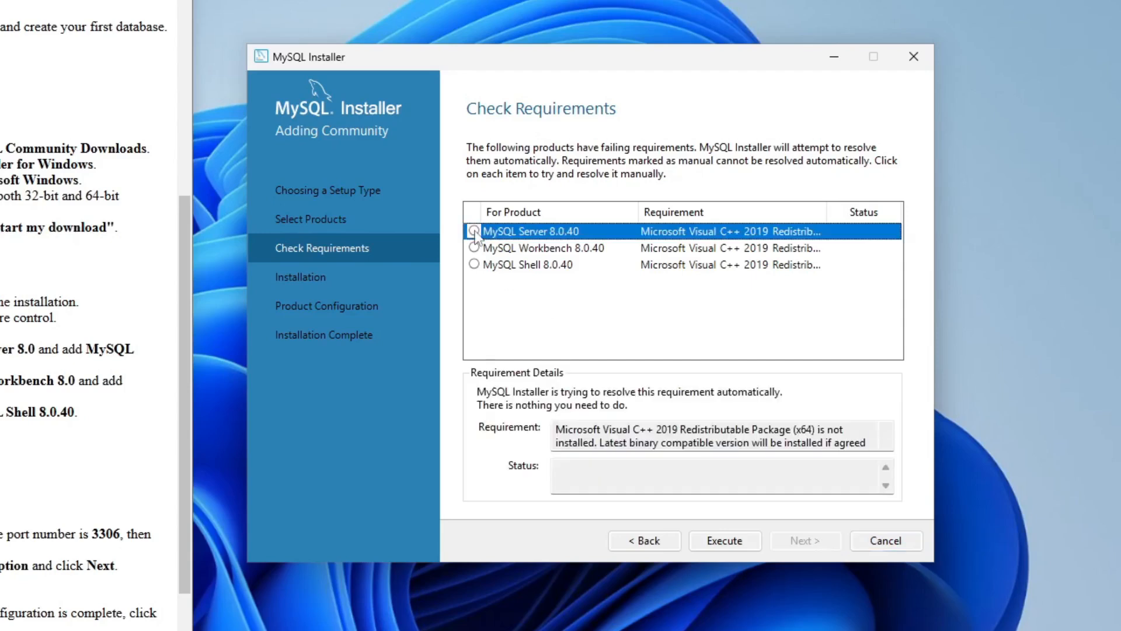
{"action": "left_click", "coordinate": [476, 252]}
{"action": "left_click", "coordinate": [476, 265]}
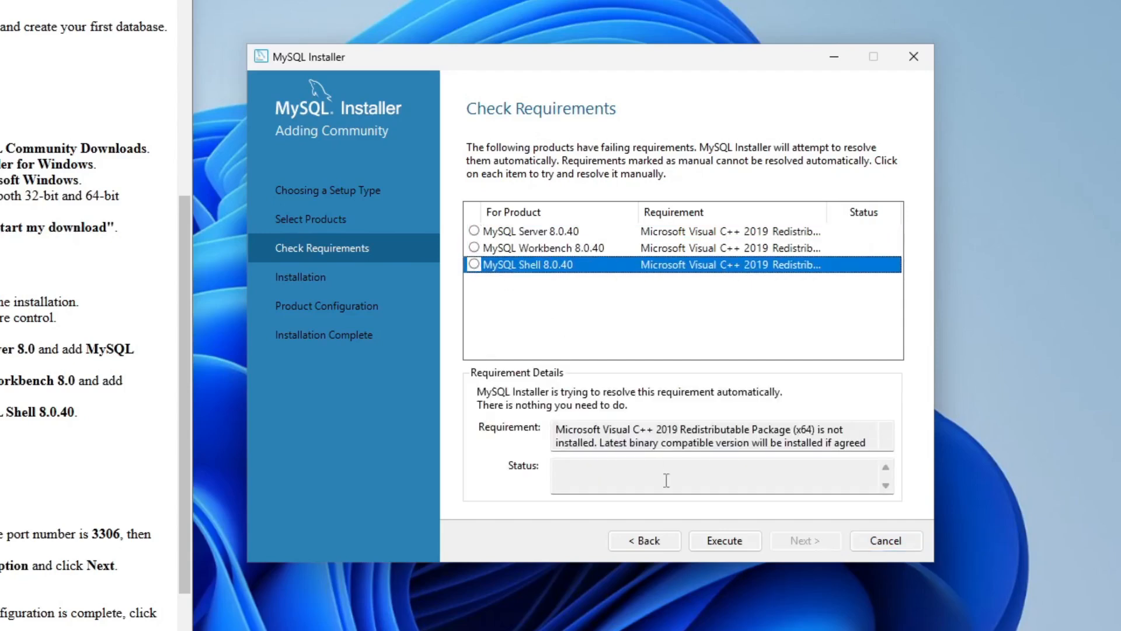
{"action": "left_click", "coordinate": [724, 541]}
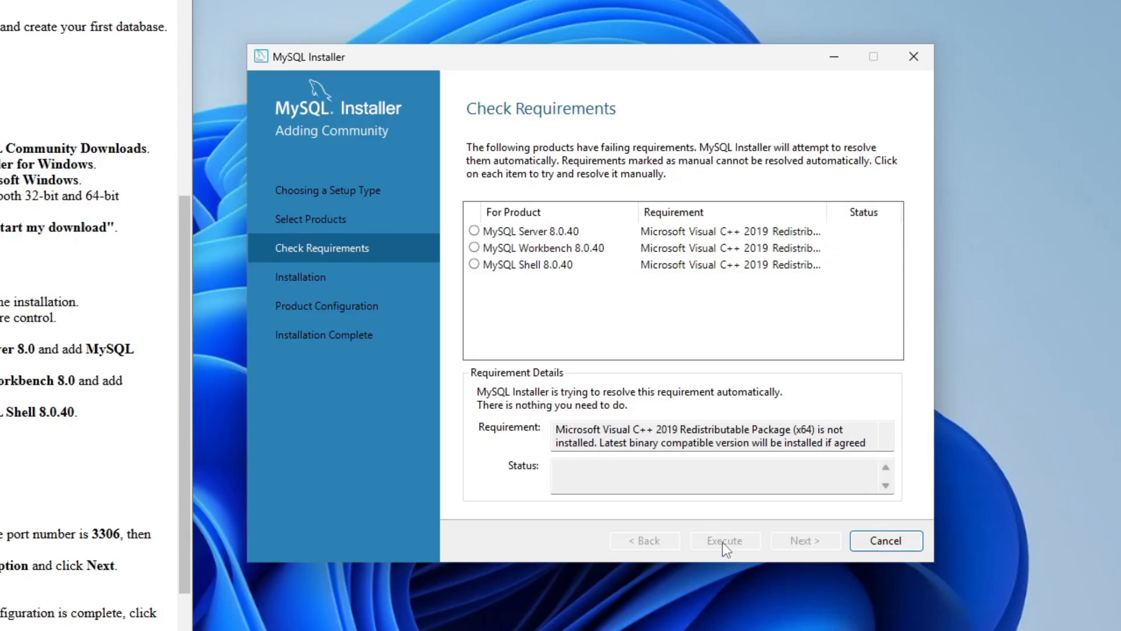
{"action": "left_click", "coordinate": [408, 376]}
{"action": "left_click", "coordinate": [529, 411]}
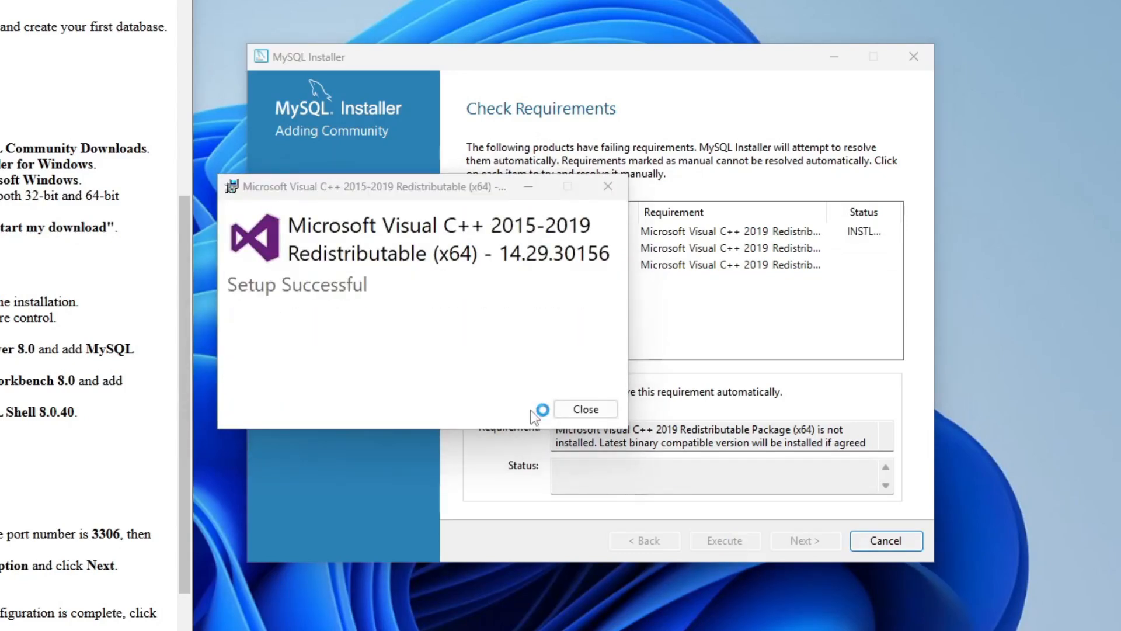
{"action": "left_click", "coordinate": [564, 412]}
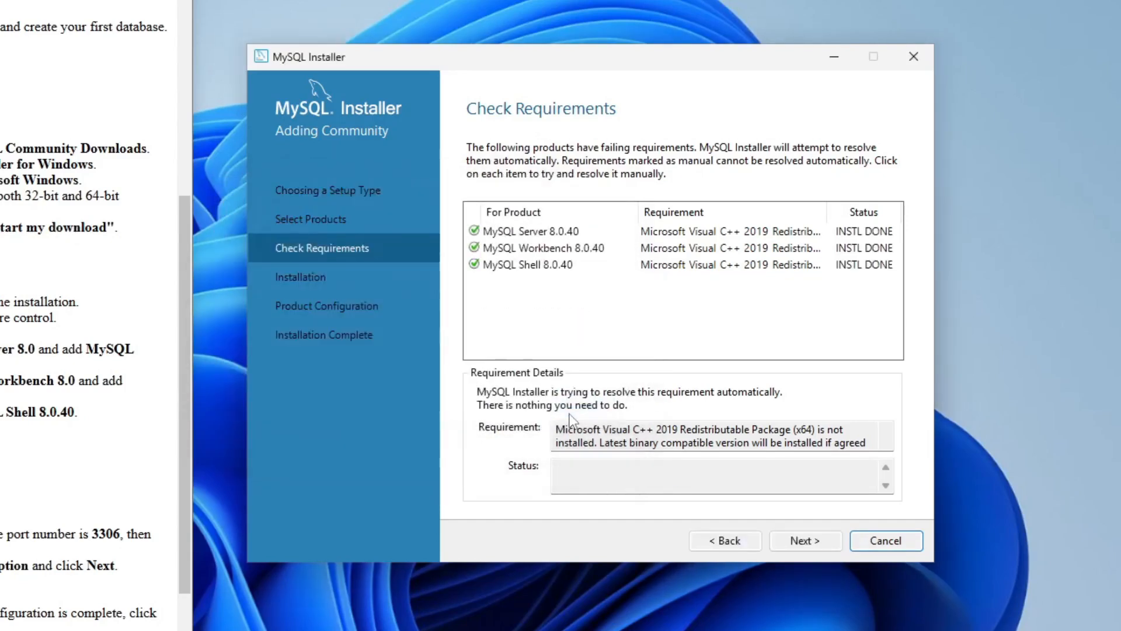
Install MySQL Server, Workbench and Shell 8.0.40 and continue to the product configuration.
{"action": "left_click", "coordinate": [832, 549]}
{"action": "left_click", "coordinate": [832, 549]}
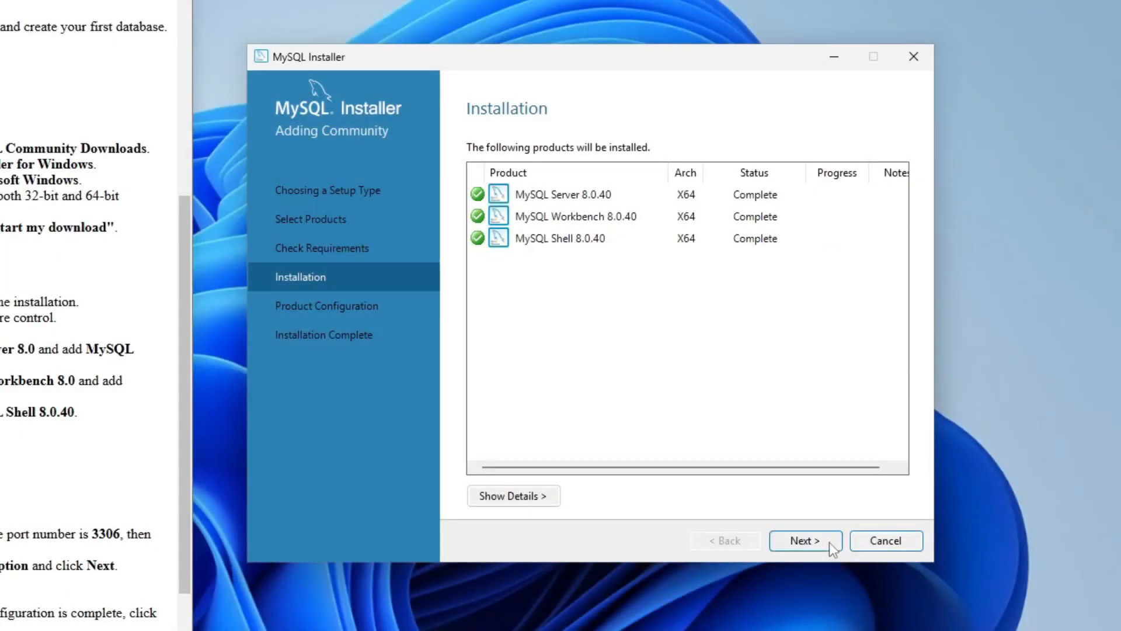
{"action": "left_click", "coordinate": [829, 542]}
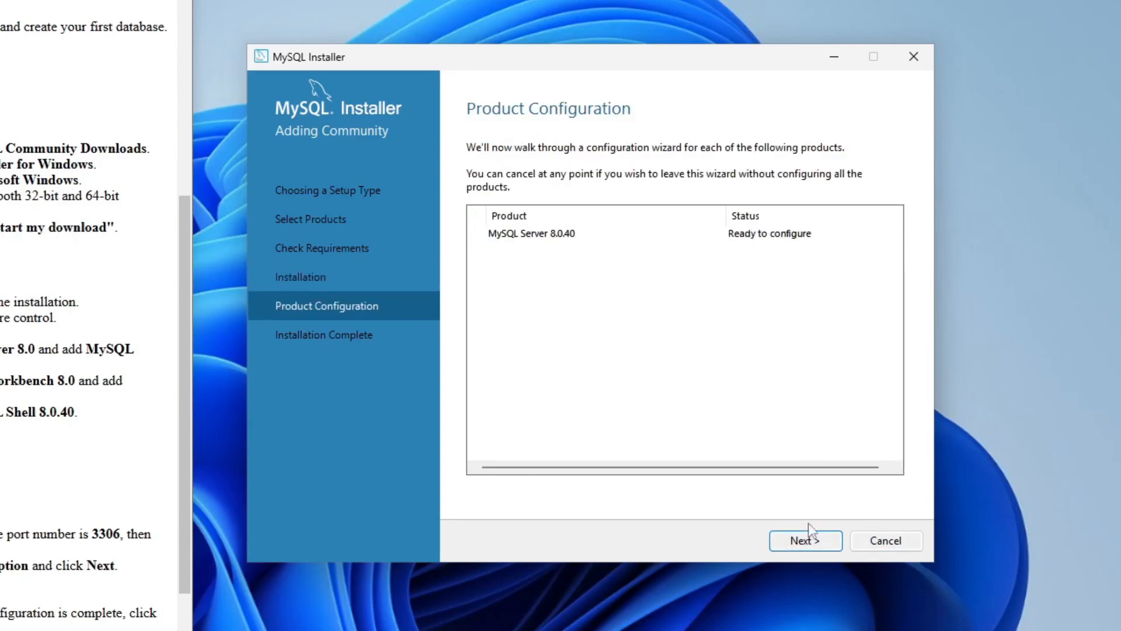
Configure MySQL Server as a Development Computer on port 3306 with strong password encryption, keeping the default settings.
{"action": "left_click", "coordinate": [812, 539]}
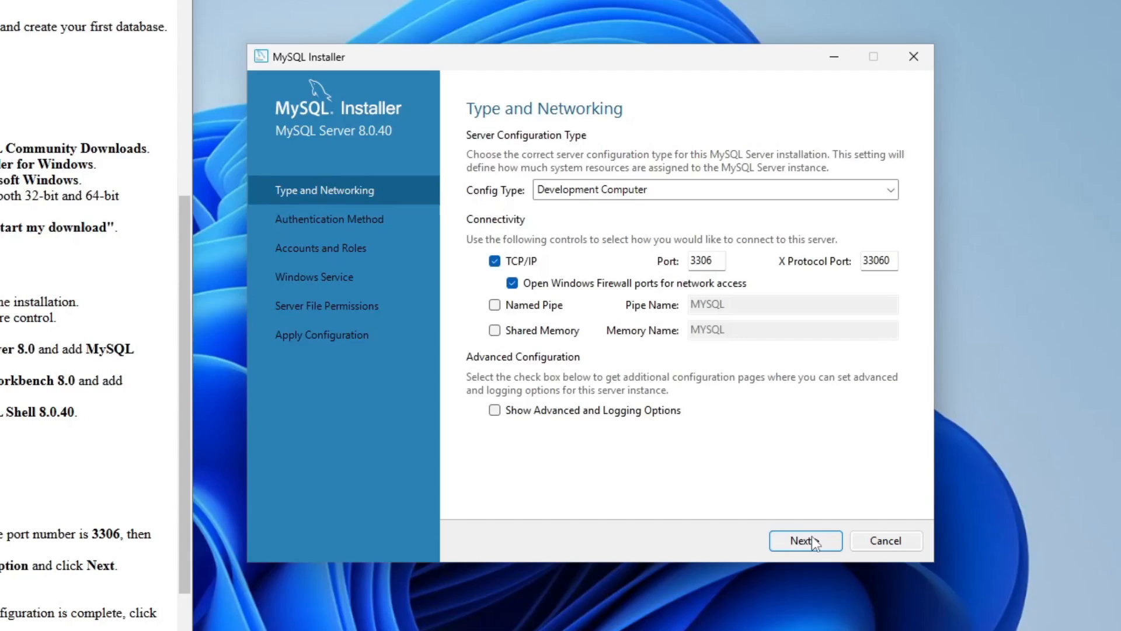
{"action": "left_click", "coordinate": [719, 259]}
{"action": "left_click", "coordinate": [798, 543]}
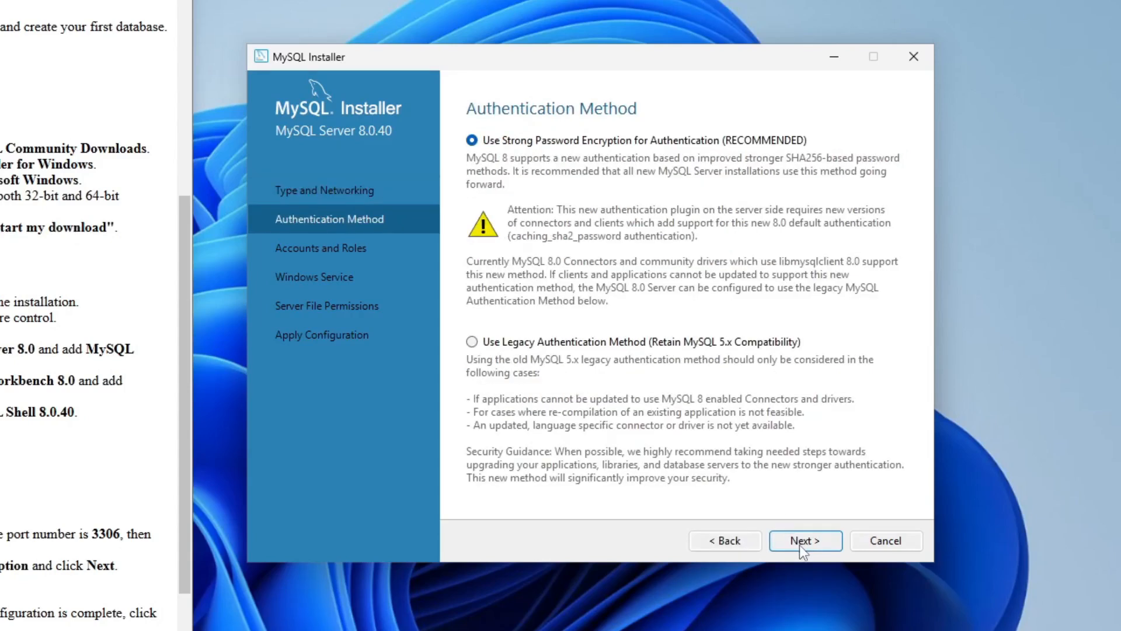
{"action": "left_click", "coordinate": [800, 544]}
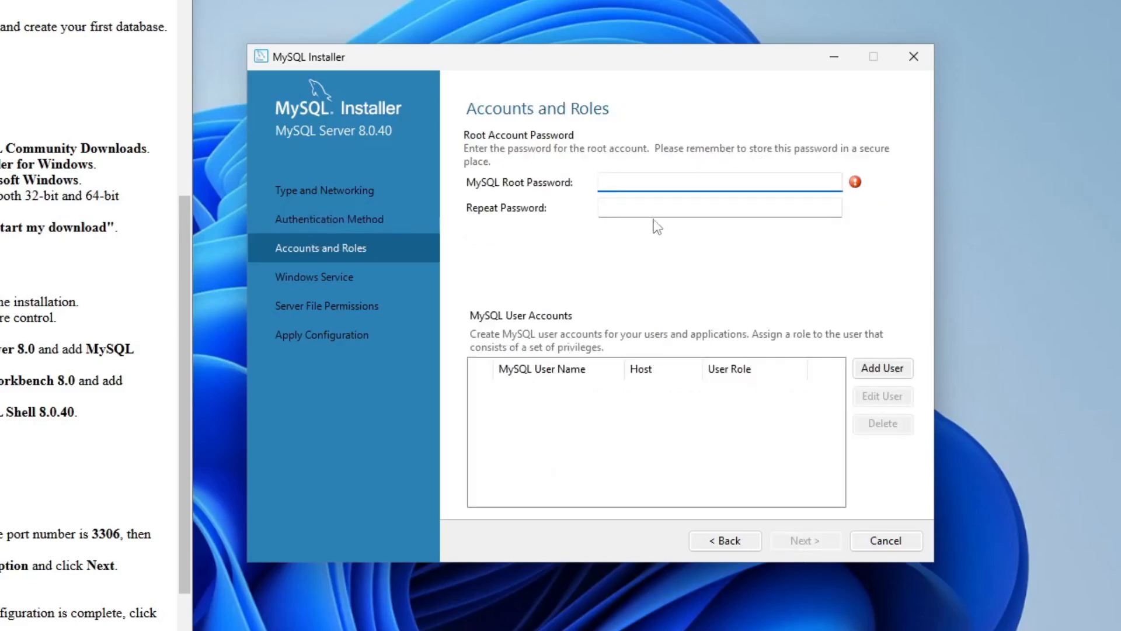
Enter and repeat the MySQL root account password, then continue to the Windows Service settings.
{"action": "type", "text": "************"}
{"action": "left_click", "coordinate": [674, 208]}
{"action": "type", "text": "************"}
{"action": "left_click", "coordinate": [816, 541]}
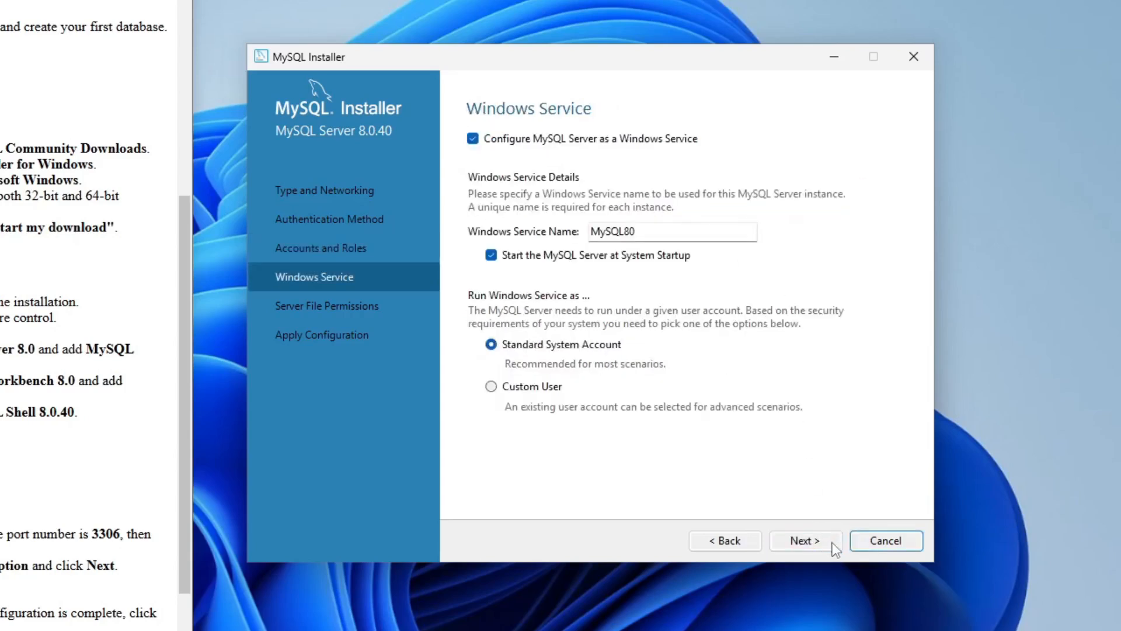
Keep the default Windows Service and Server File Permissions settings, and apply the MySQL Server configuration through to the Installation Complete page.
{"action": "left_click", "coordinate": [833, 544]}
{"action": "left_click", "coordinate": [832, 545]}
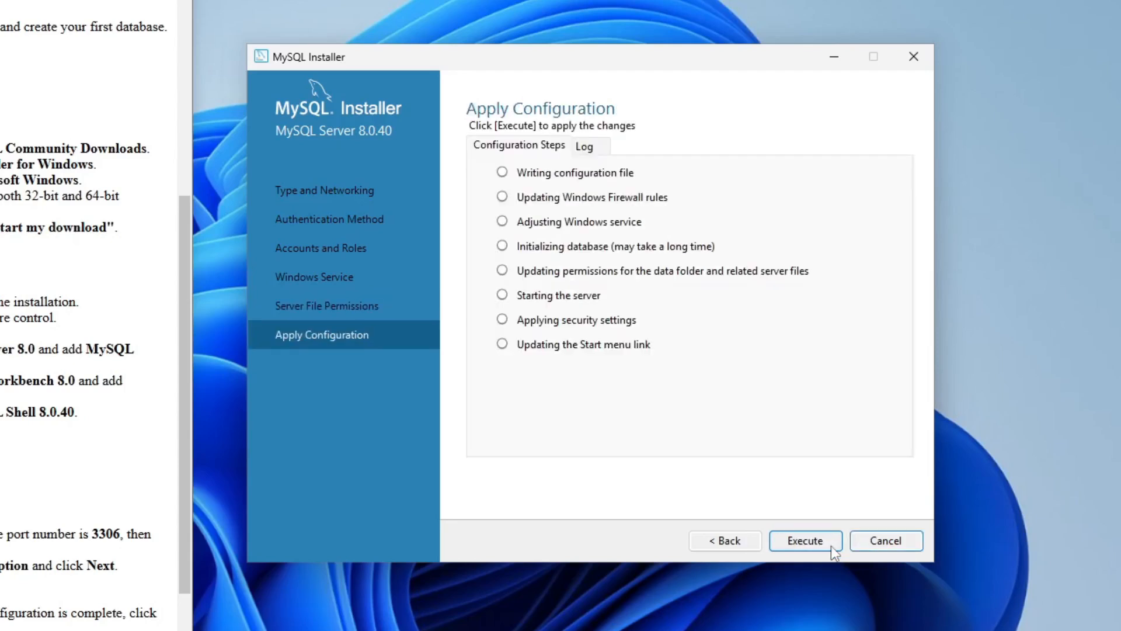
{"action": "left_click", "coordinate": [832, 545]}
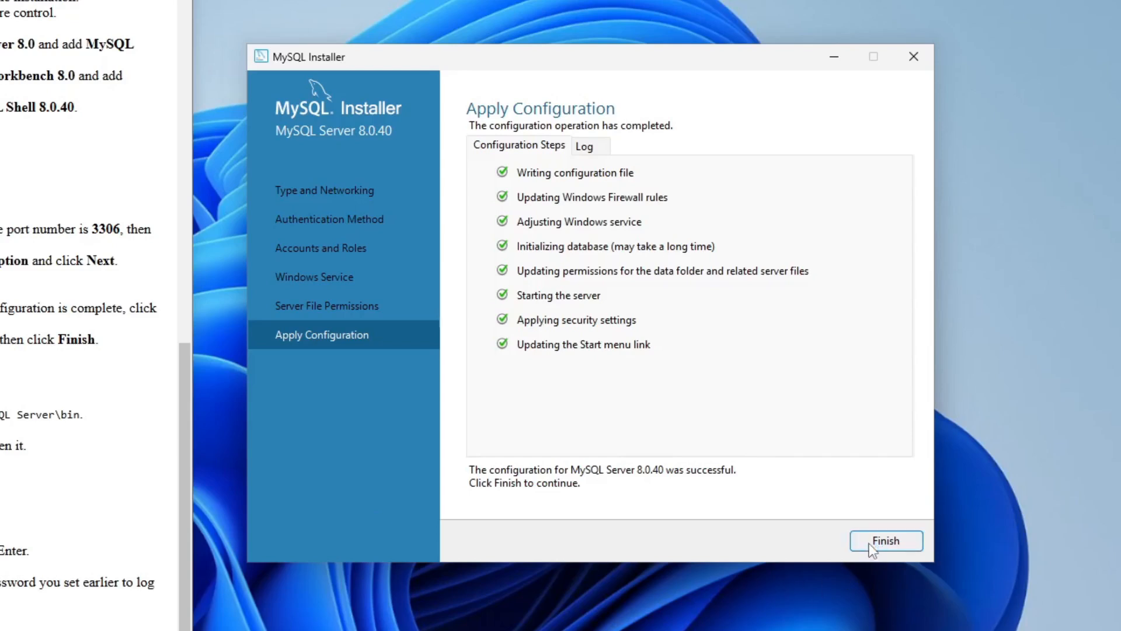
{"action": "left_click", "coordinate": [872, 547]}
{"action": "left_click", "coordinate": [809, 541]}
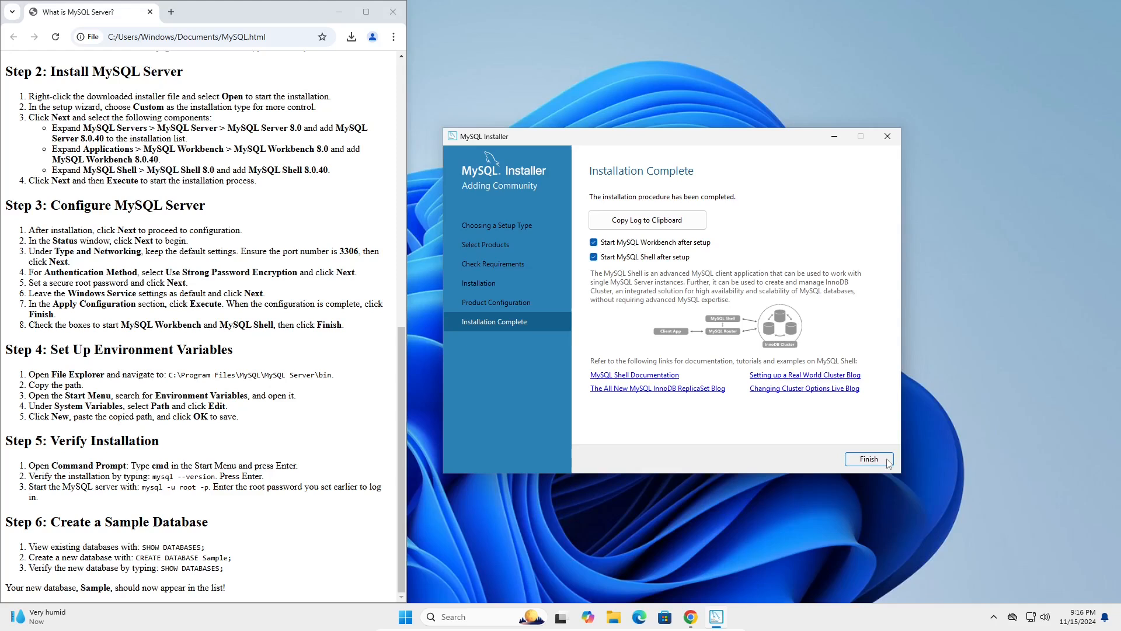
Finish the installer with MySQL Workbench and MySQL Shell set to start, and minimize both of their windows.
{"action": "left_click", "coordinate": [888, 462]}
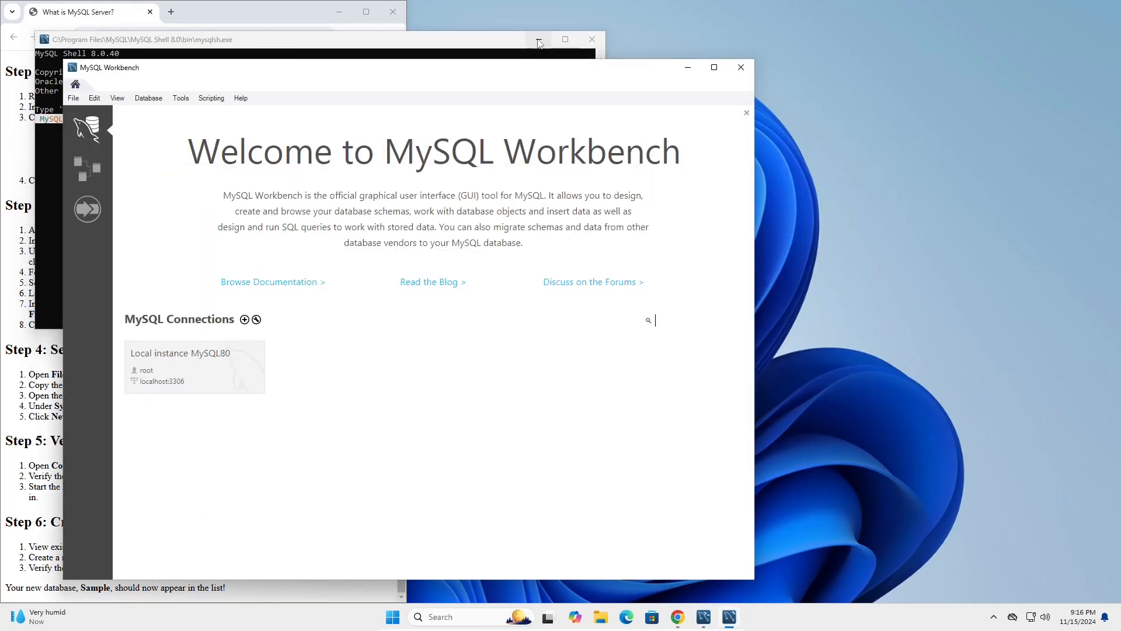
{"action": "left_click", "coordinate": [539, 42]}
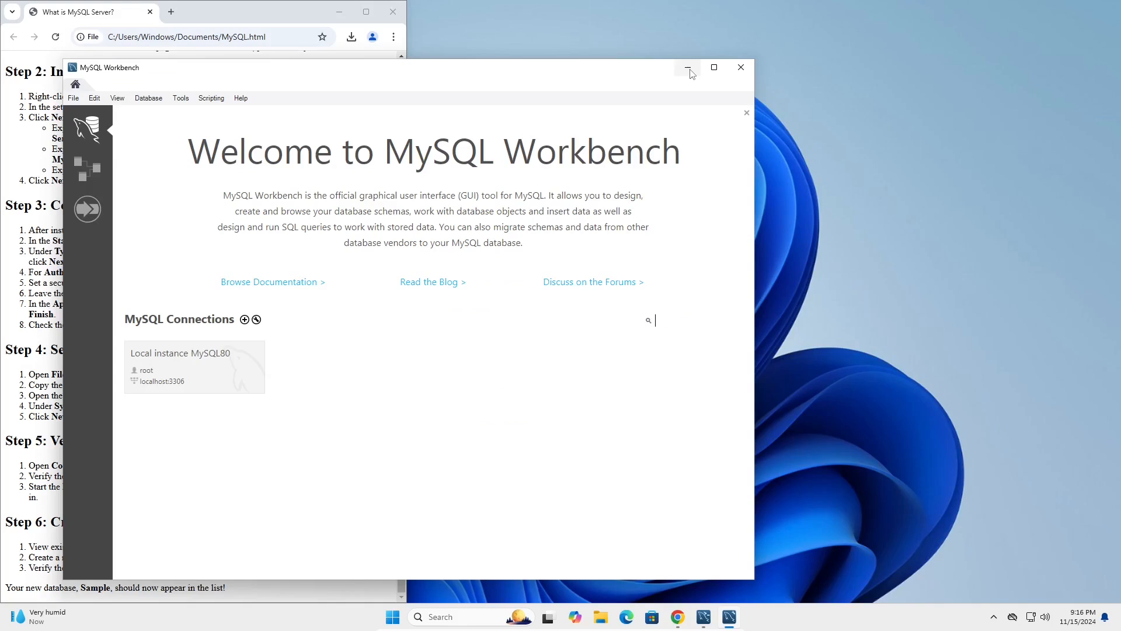
{"action": "left_click", "coordinate": [688, 68]}
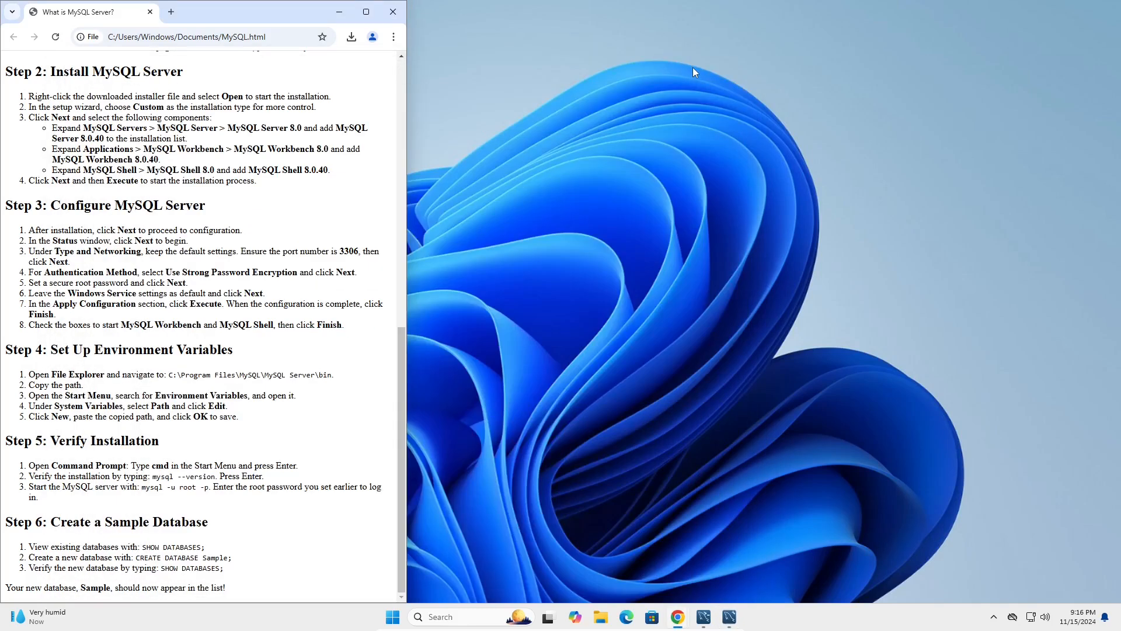
Browse to C:\Program Files\MySQL\MySQL Server 8.0\bin in File Explorer and copy the folder's path.
{"action": "key", "text": "super+e"}
{"action": "left_click", "coordinate": [293, 424]}
{"action": "double_click", "coordinate": [422, 240]}
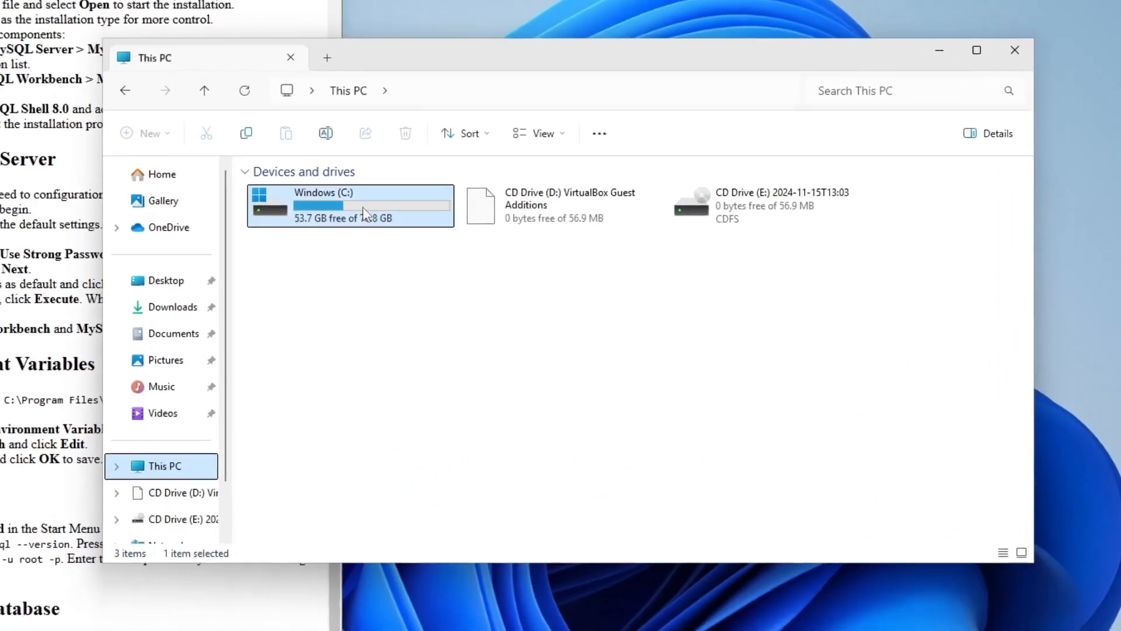
{"action": "double_click", "coordinate": [682, 221]}
{"action": "double_click", "coordinate": [619, 301]}
{"action": "double_click", "coordinate": [636, 205]}
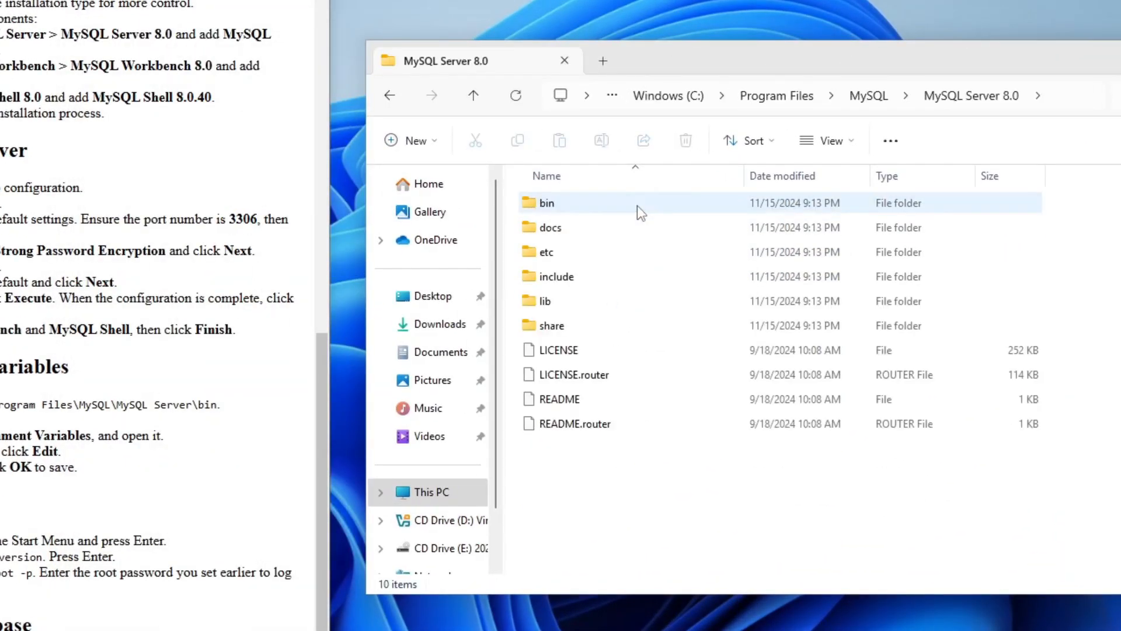
{"action": "double_click", "coordinate": [637, 204]}
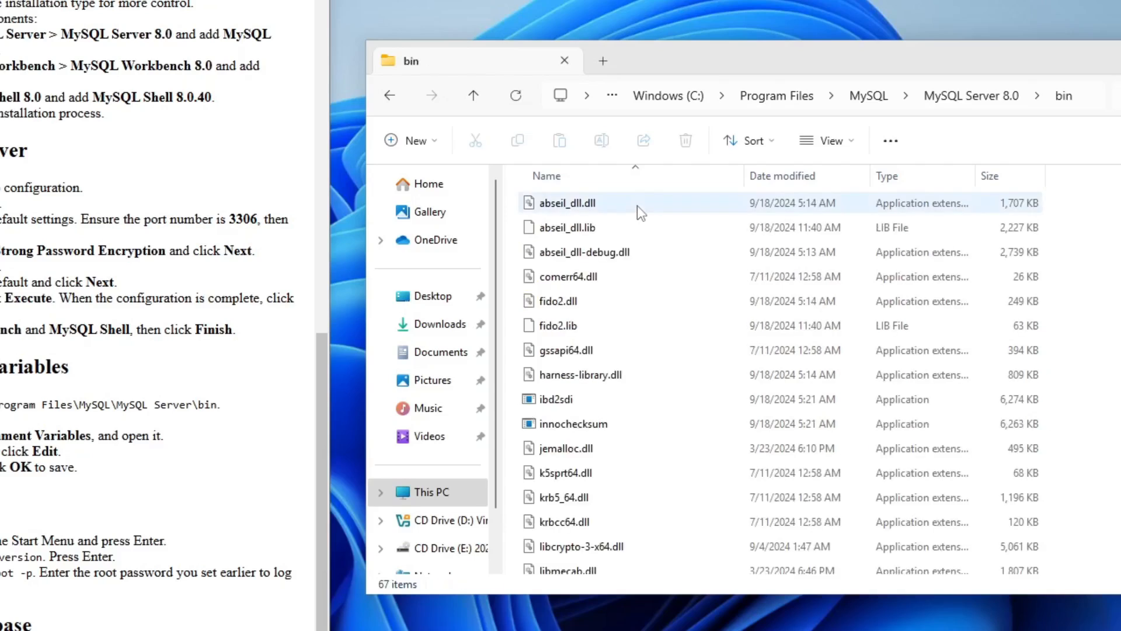
{"action": "left_click", "coordinate": [1092, 96]}
{"action": "right_click", "coordinate": [834, 98]}
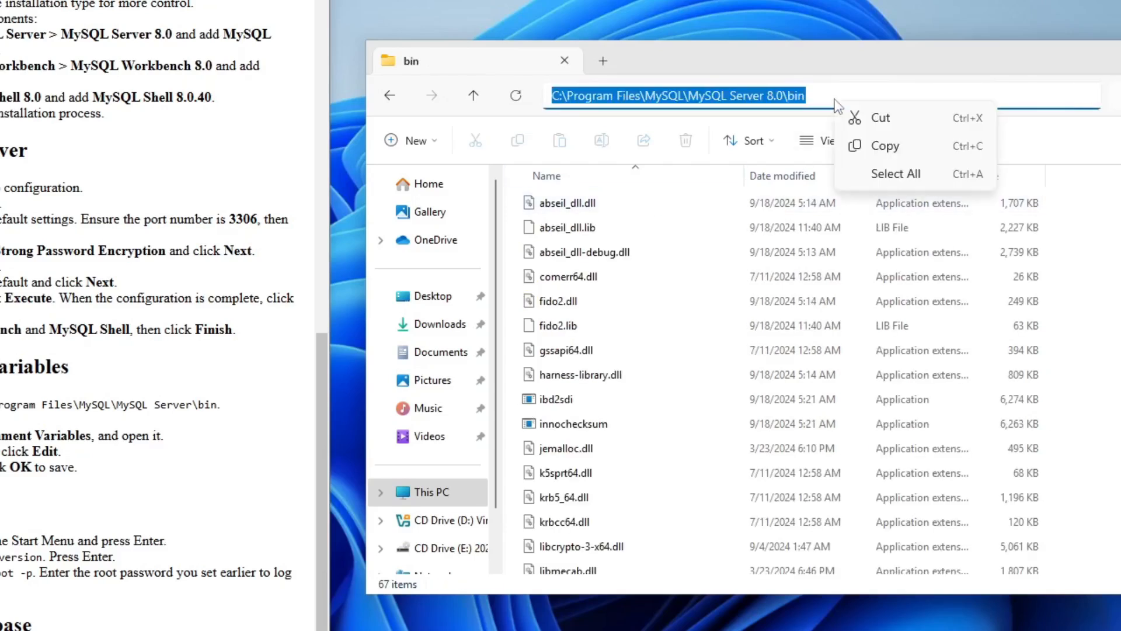
{"action": "left_click", "coordinate": [908, 151]}
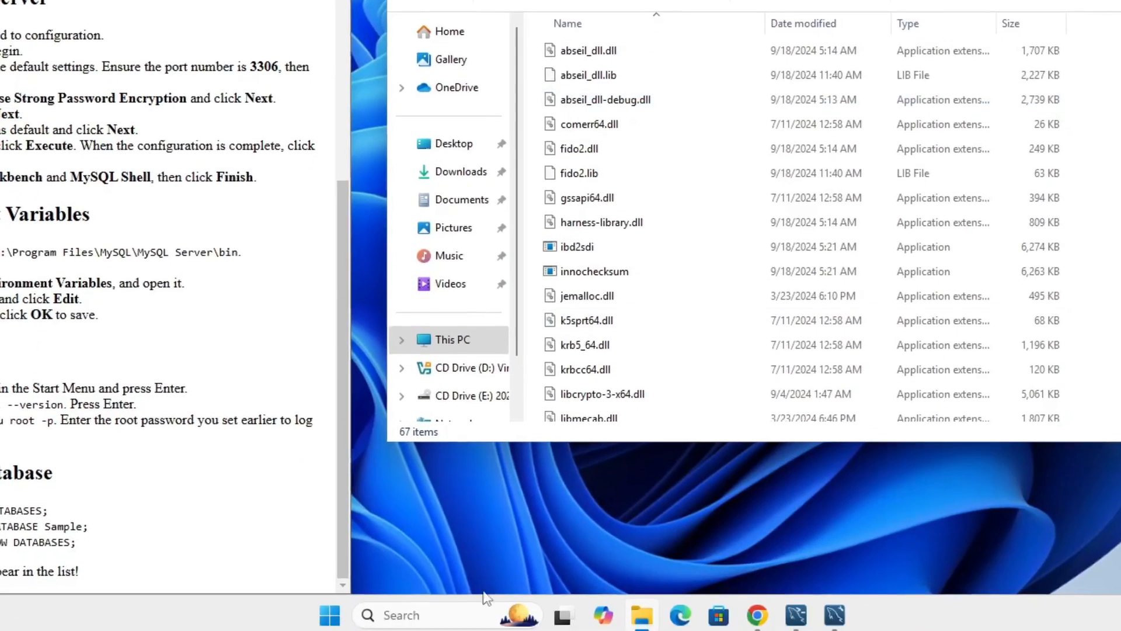
Search Windows for "environment", open the system environment variables settings and bring up the Environment Variables dialog.
{"action": "left_click", "coordinate": [458, 618]}
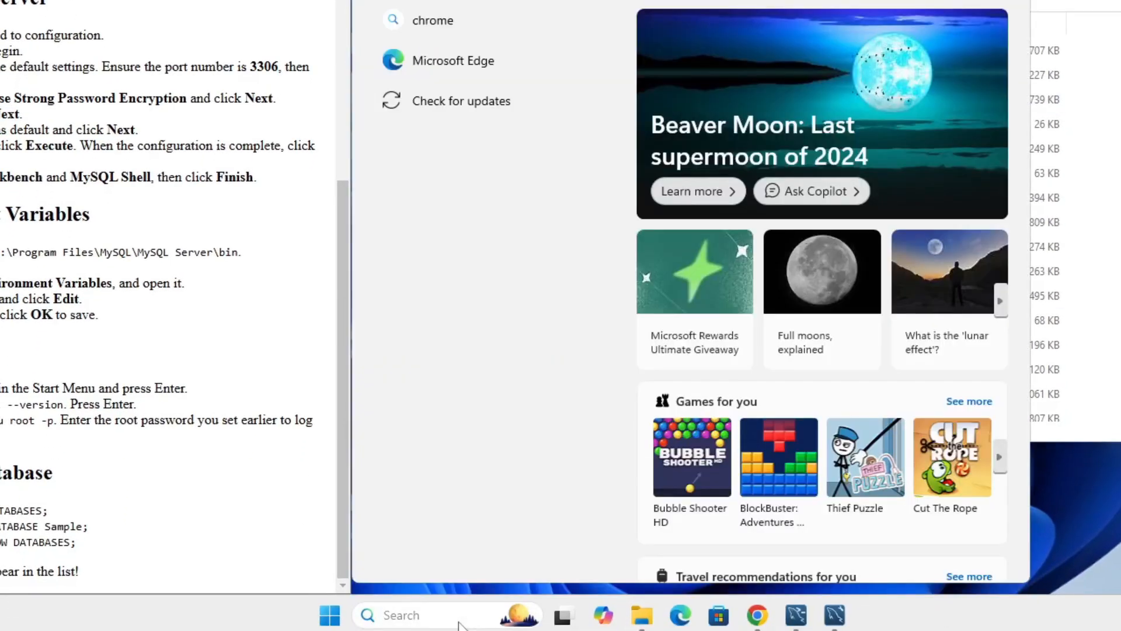
{"action": "type", "text": "envi"}
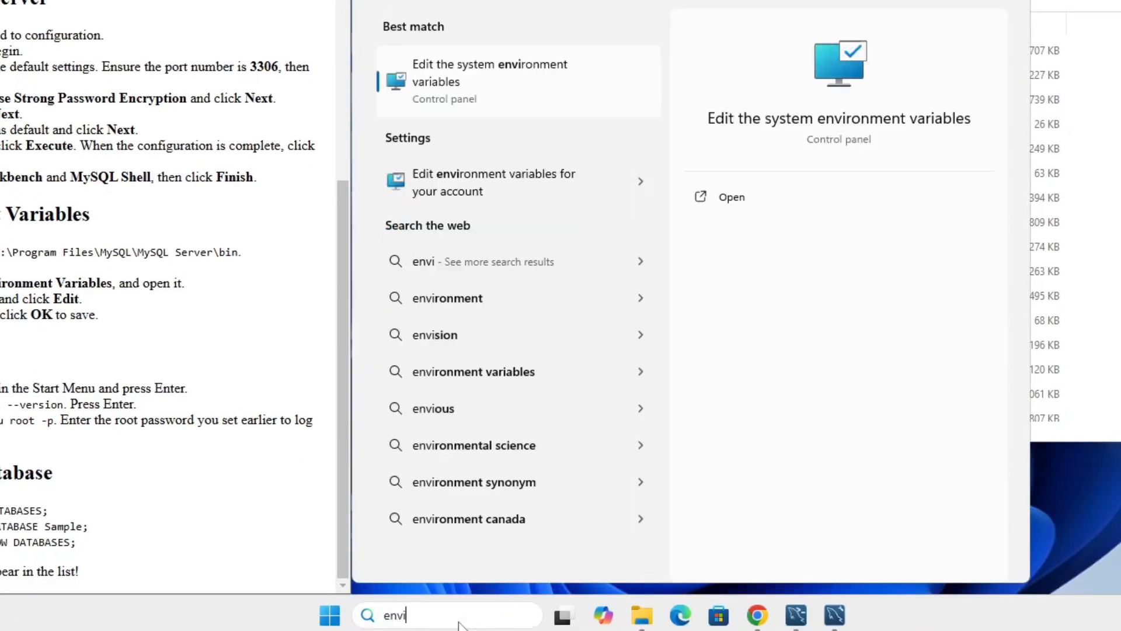
{"action": "type", "text": "ronment"}
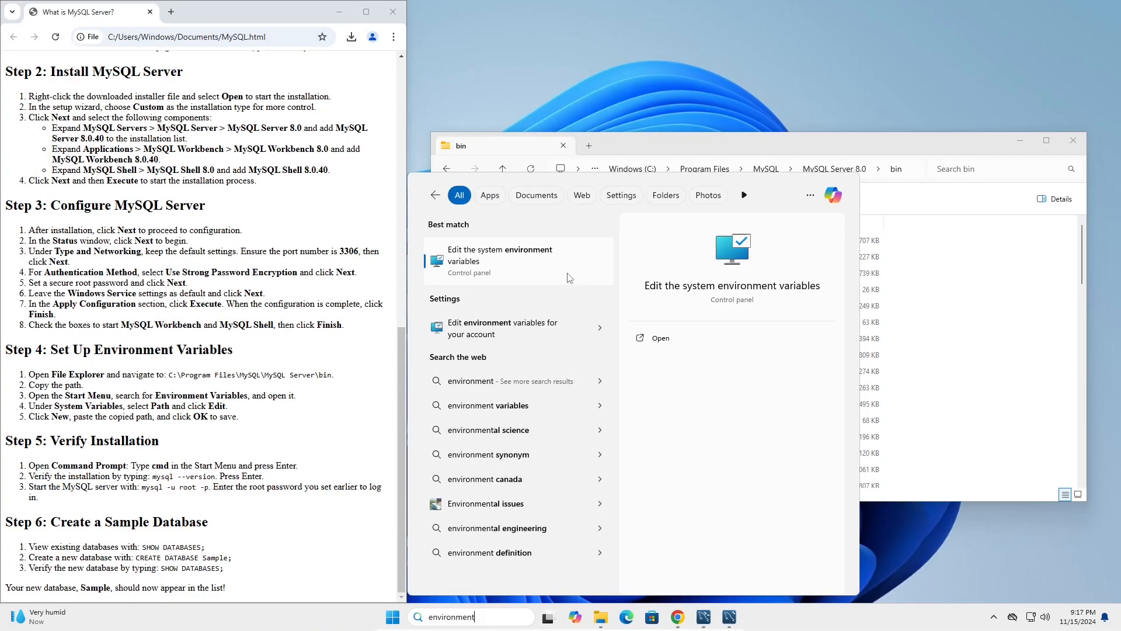
{"action": "left_click", "coordinate": [569, 278]}
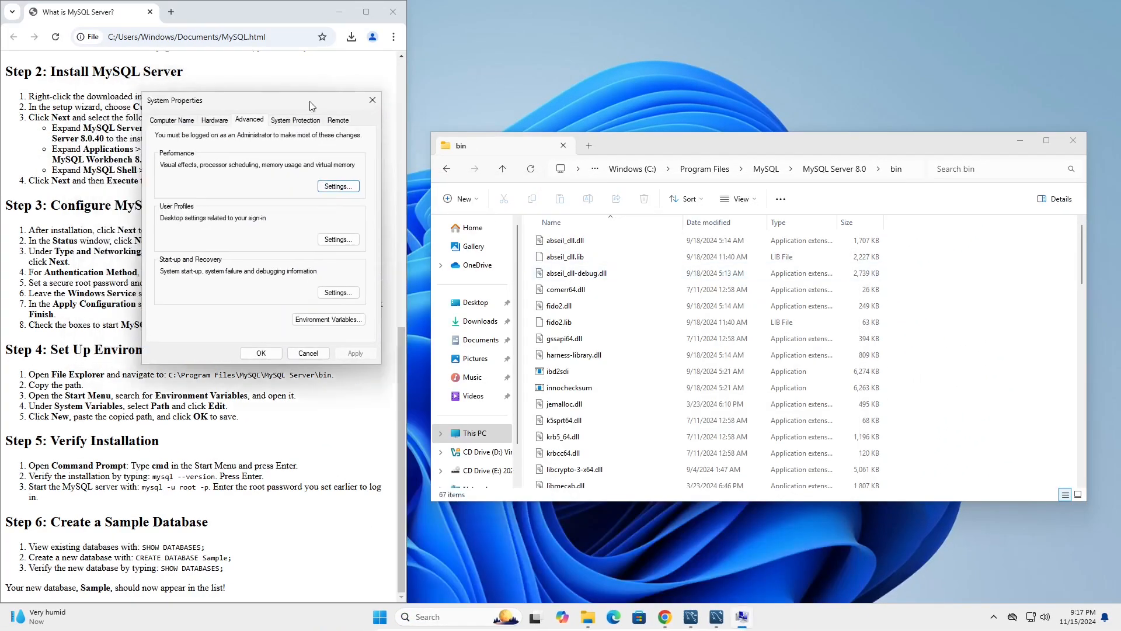
{"action": "left_click_drag", "start_coordinate": [284, 100], "coordinate": [648, 207]}
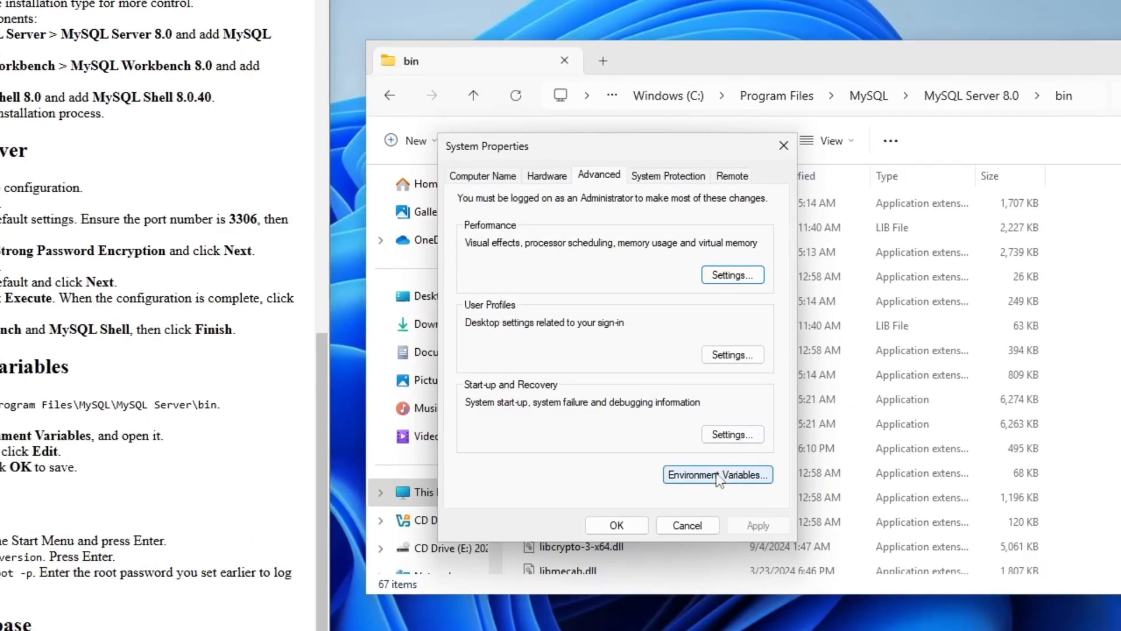
{"action": "left_click", "coordinate": [718, 475]}
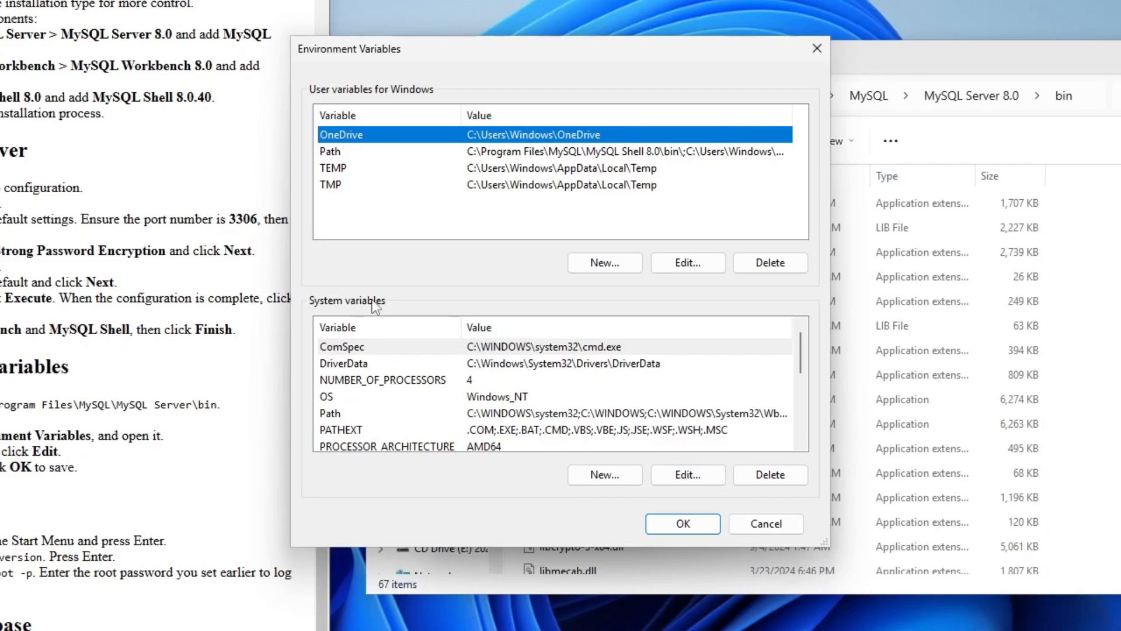
Add the copied MySQL Server 8.0 bin path as a new entry in the system Path variable, save it and close File Explorer.
{"action": "left_click", "coordinate": [330, 416]}
{"action": "left_click", "coordinate": [691, 471]}
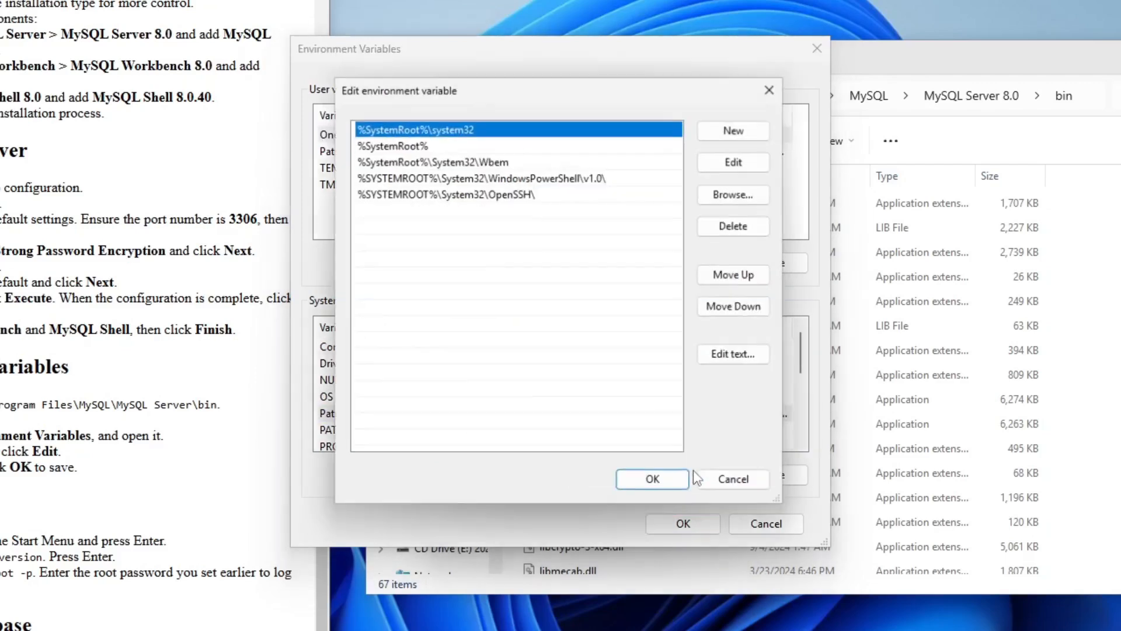
{"action": "left_click", "coordinate": [736, 129]}
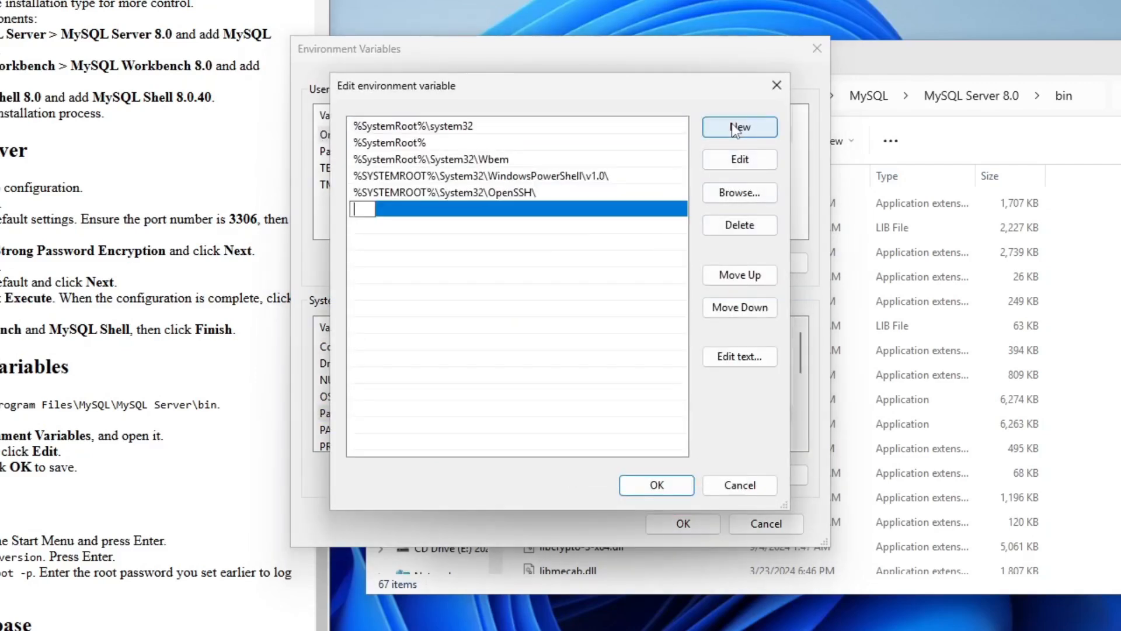
{"action": "right_click", "coordinate": [379, 209]}
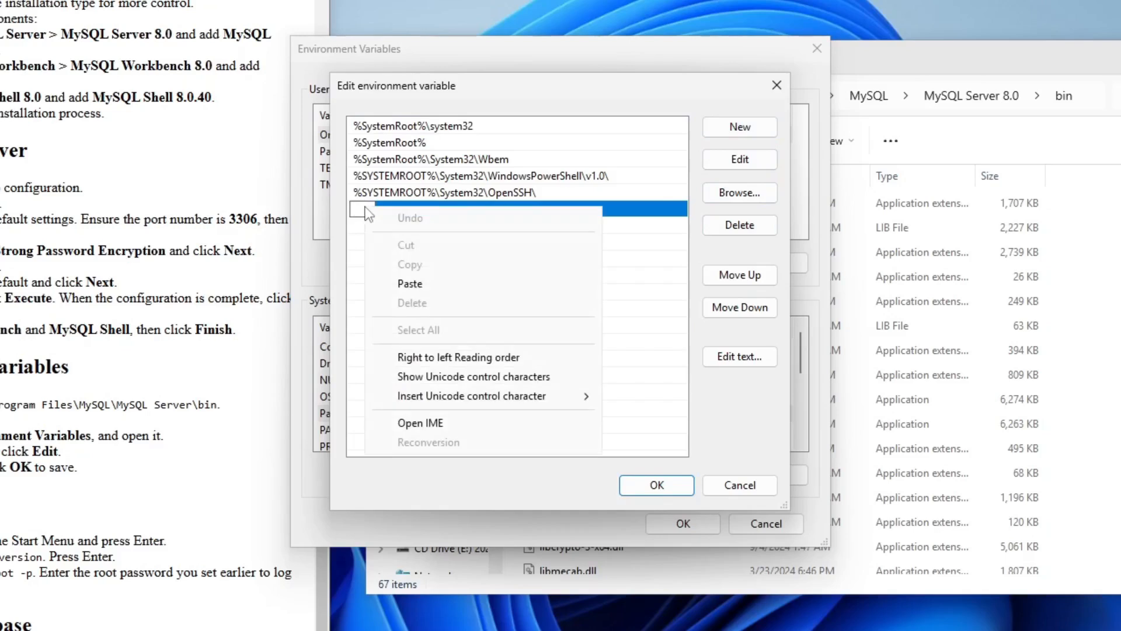
{"action": "left_click", "coordinate": [423, 284]}
{"action": "left_click", "coordinate": [679, 484]}
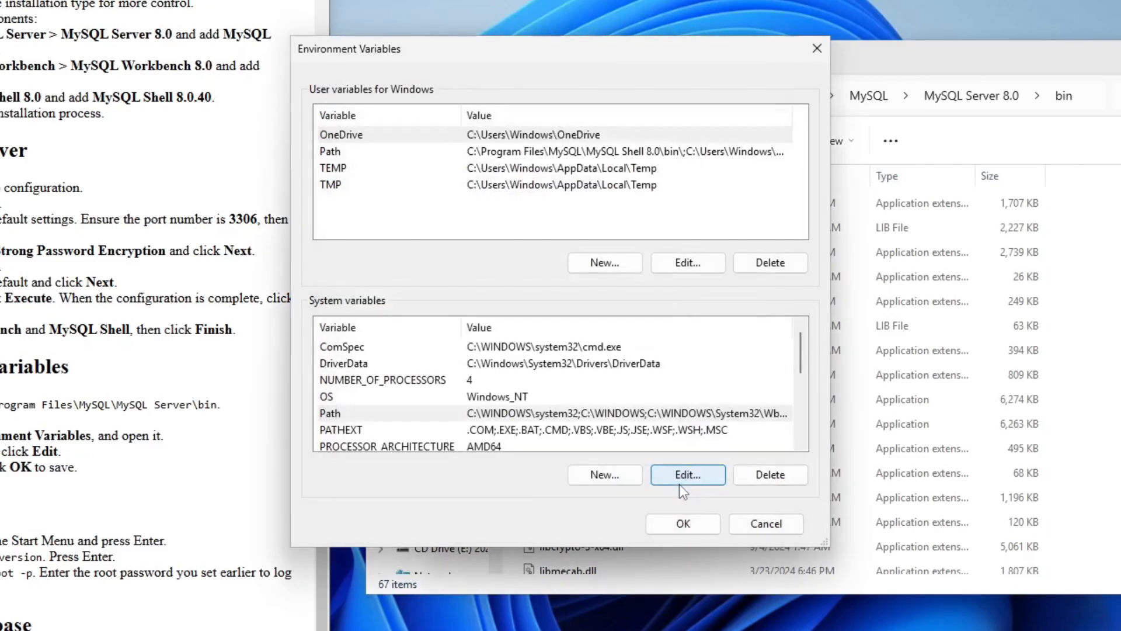
{"action": "left_click", "coordinate": [685, 523]}
{"action": "left_click", "coordinate": [613, 528]}
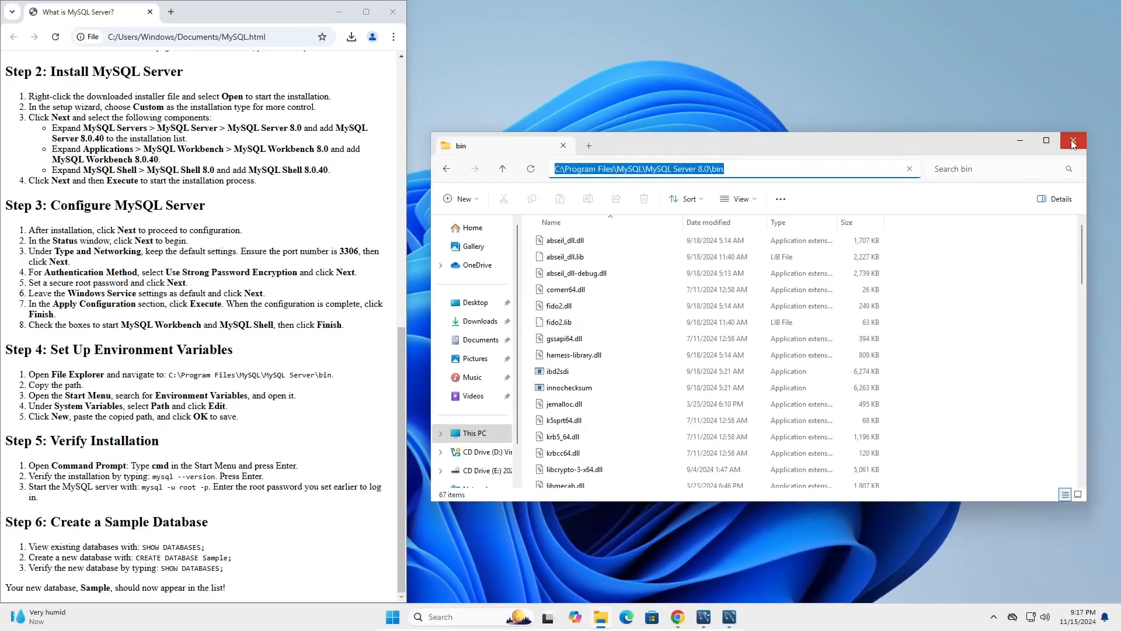
{"action": "left_click", "coordinate": [1073, 142]}
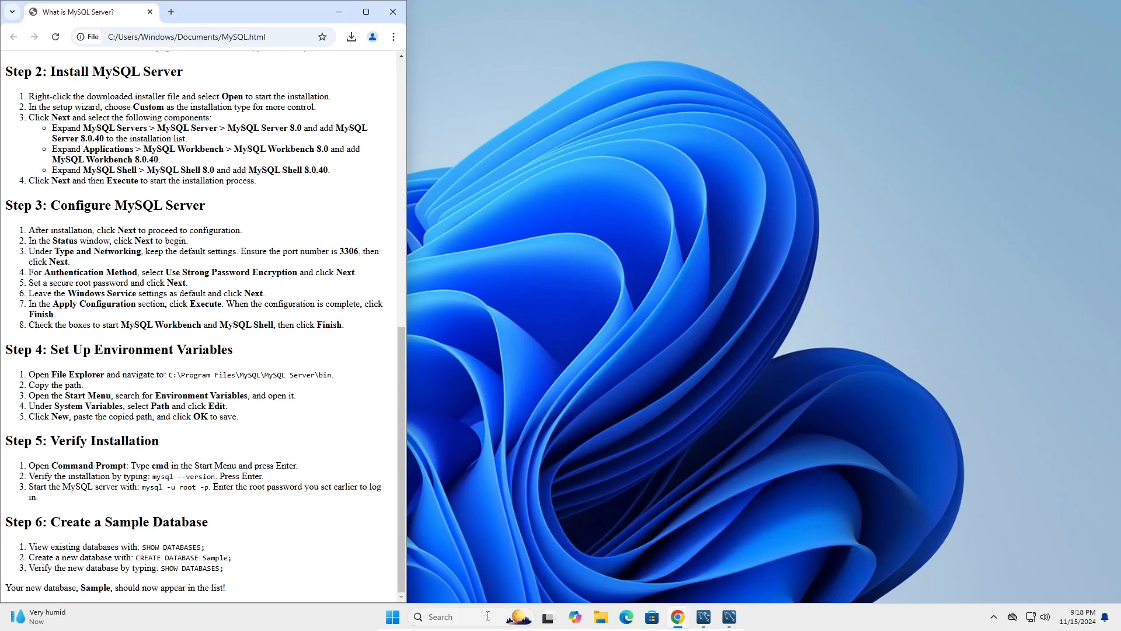
Open Command Prompt and check the installed MySQL version with "mysql --version".
{"action": "left_click", "coordinate": [488, 616]}
{"action": "type", "text": "cmd"}
{"action": "key", "text": "Return"}
{"action": "left_click_drag", "start_coordinate": [421, 134], "coordinate": [749, 188]}
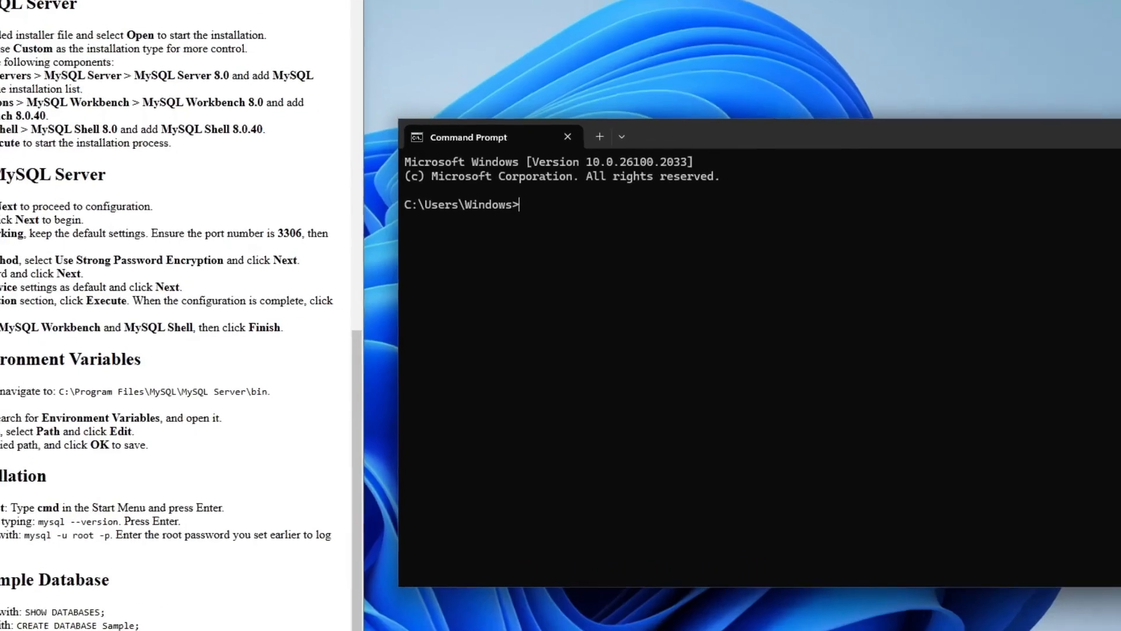
{"action": "type", "text": "my"}
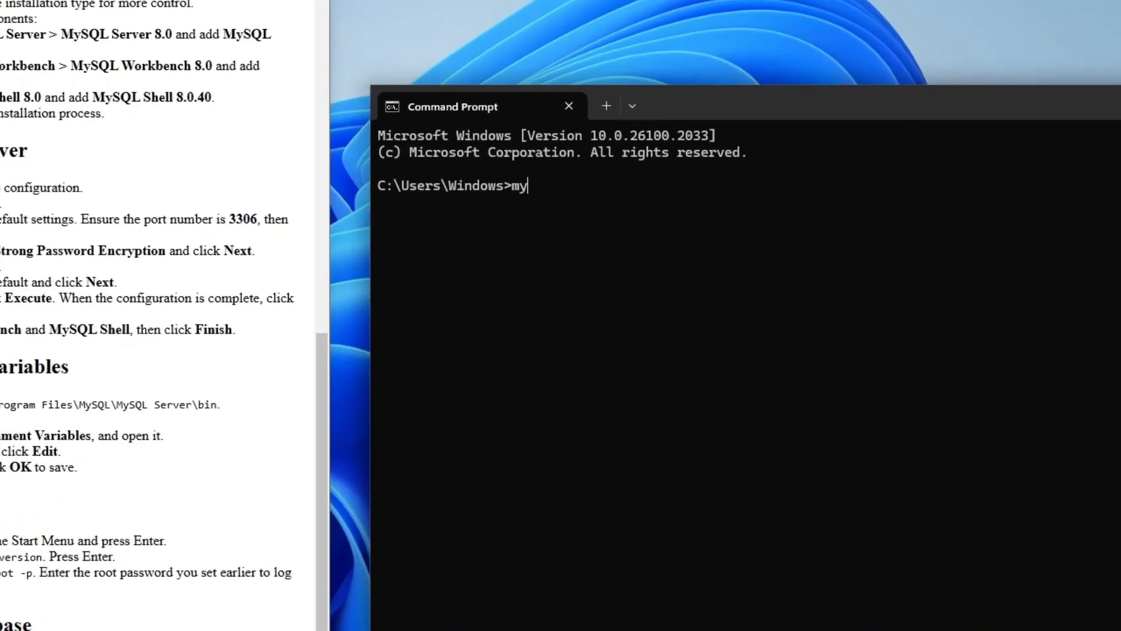
{"action": "type", "text": "sql --version"}
{"action": "key", "text": "Return"}
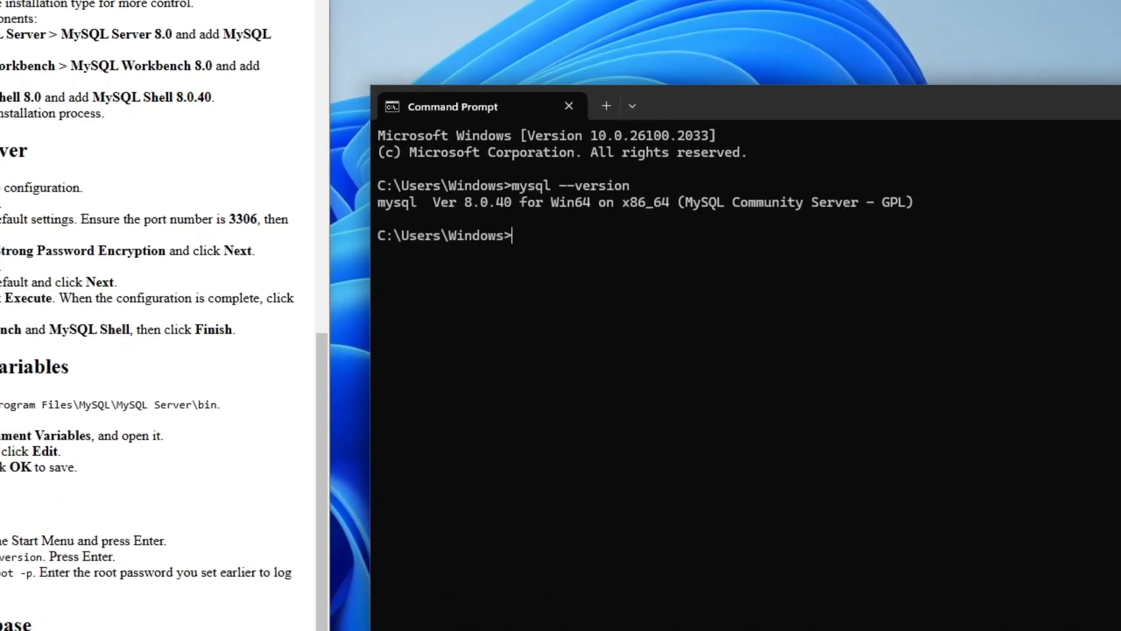
Log in to the MySQL server with "mysql -u root -p", entering the root password.
{"action": "type", "text": "mysql -u root -p"}
{"action": "key", "text": "Return"}
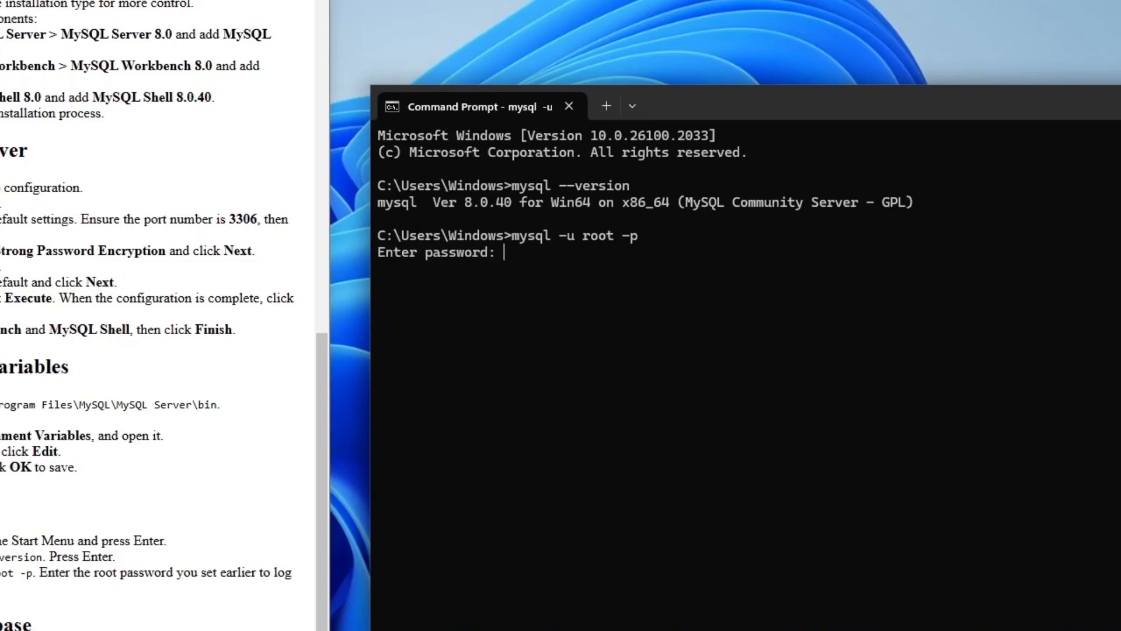
{"action": "type", "text": "************"}
{"action": "key", "text": "Return"}
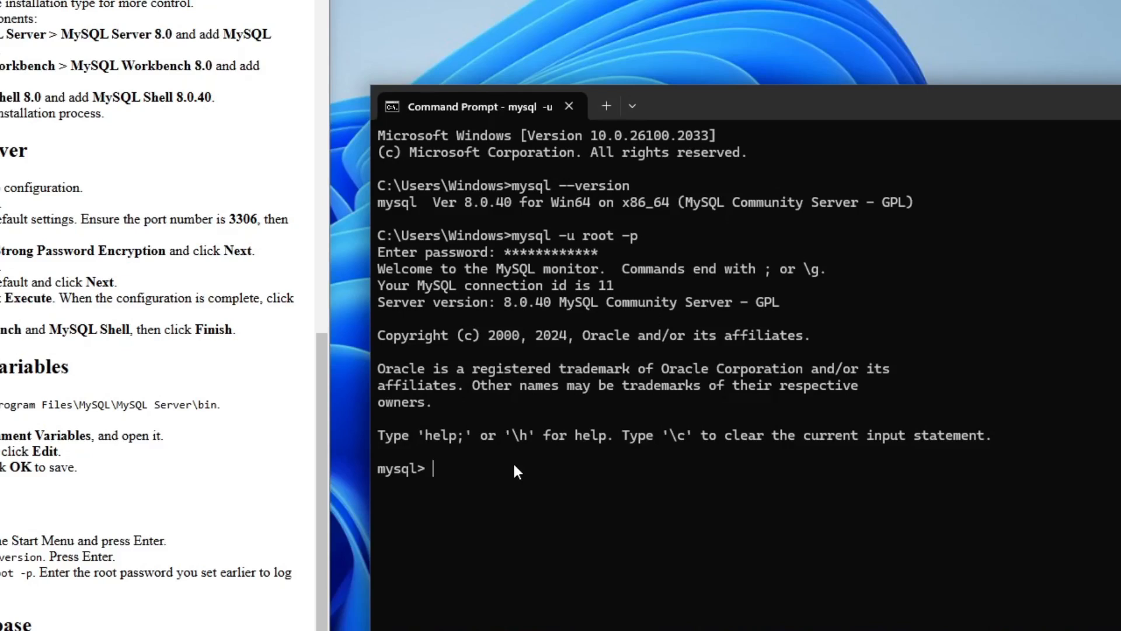
List the existing databases on the server, correcting the mistyped statement to "show databases;".
{"action": "type", "text": "show database;"}
{"action": "key", "text": "Return"}
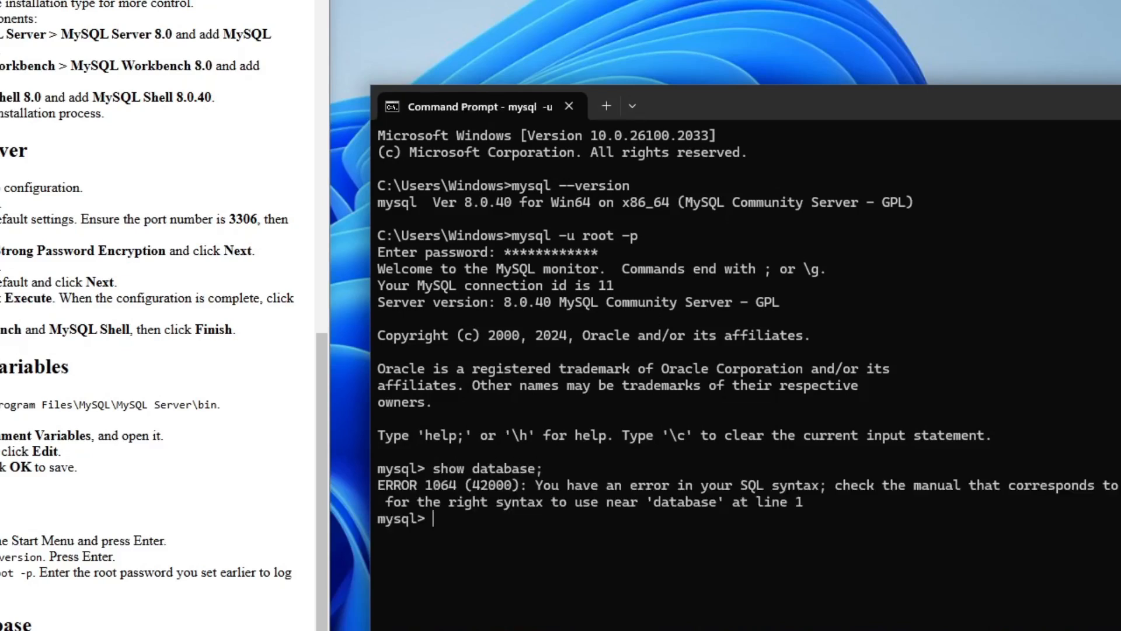
{"action": "key", "text": "Up"}
{"action": "key", "text": "Left"}
{"action": "type", "text": "s"}
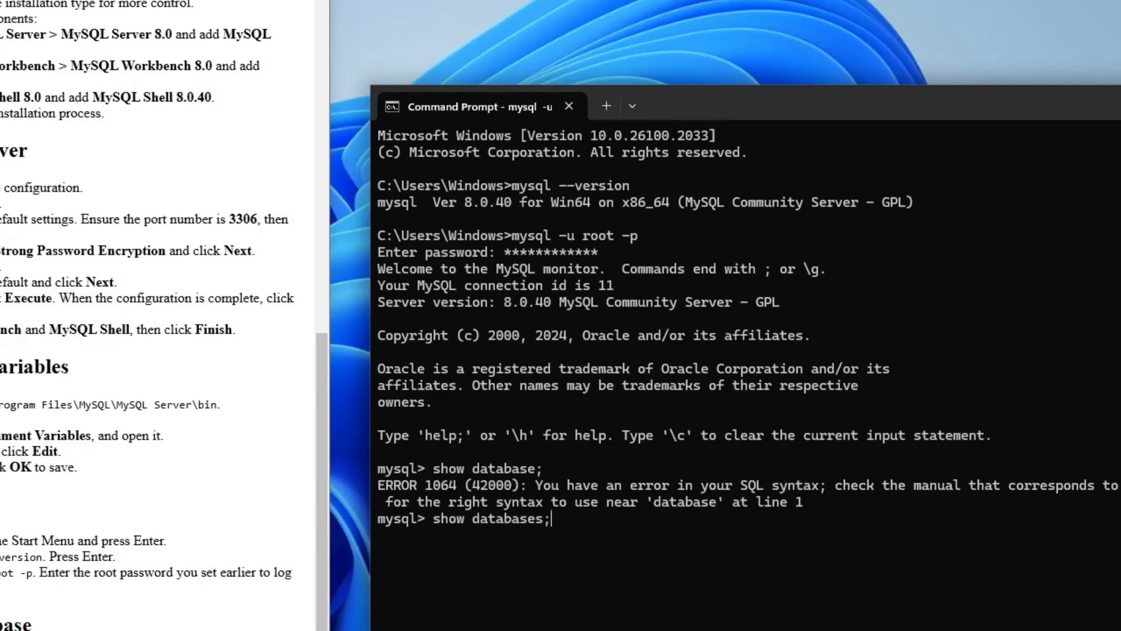
{"action": "key", "text": "Return"}
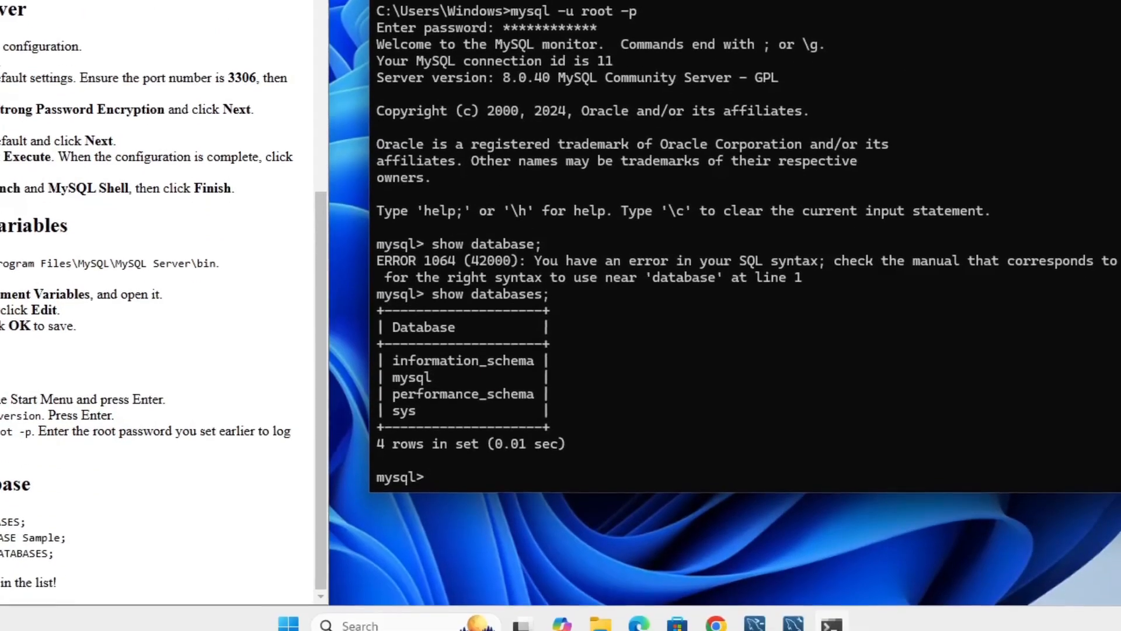
Create a new database named Sample with "create database Sample;".
{"action": "type", "text": "create database"}
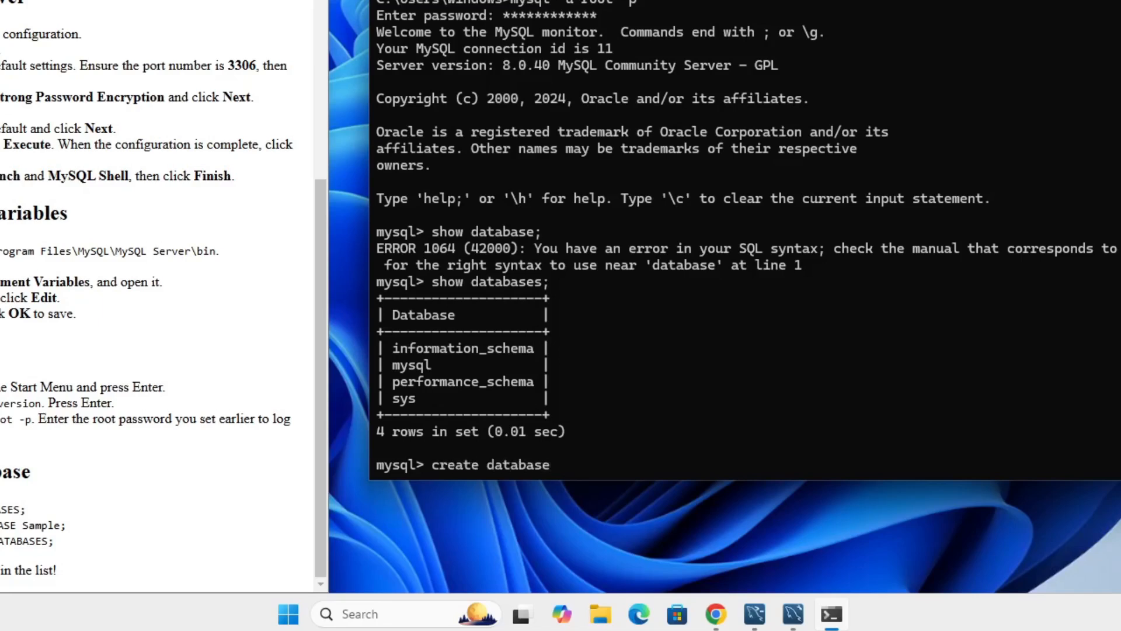
{"action": "type", "text": " Sample;"}
{"action": "key", "text": "Return"}
Check for the new Sample database by running "show databases;" again.
{"action": "type", "text": "show da"}
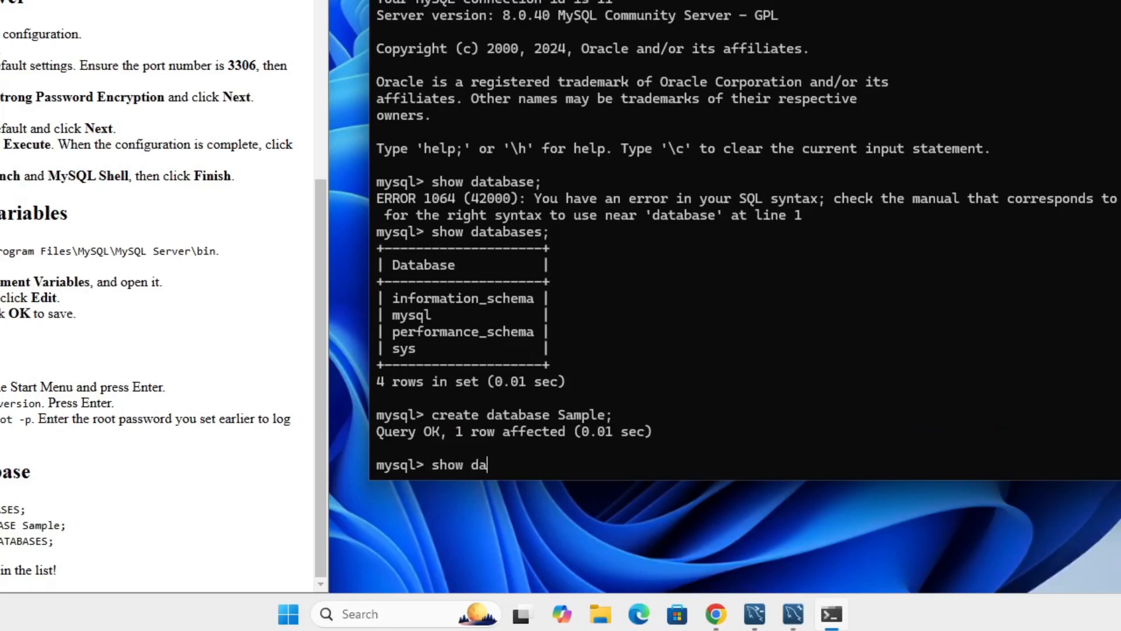
{"action": "type", "text": "tabases;"}
{"action": "key", "text": "Return"}
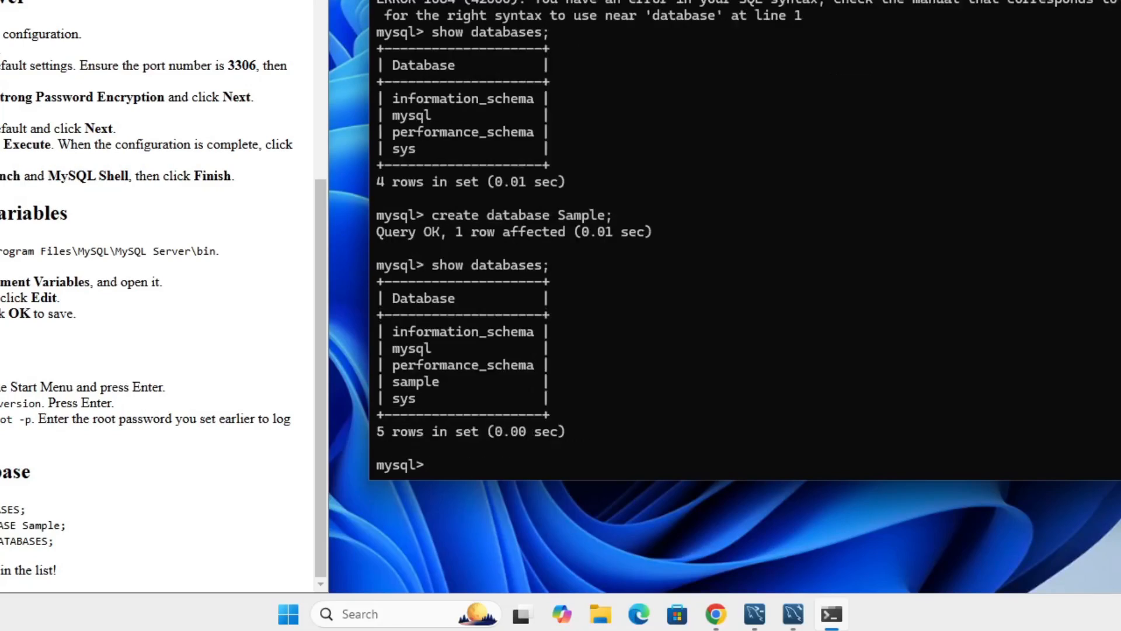